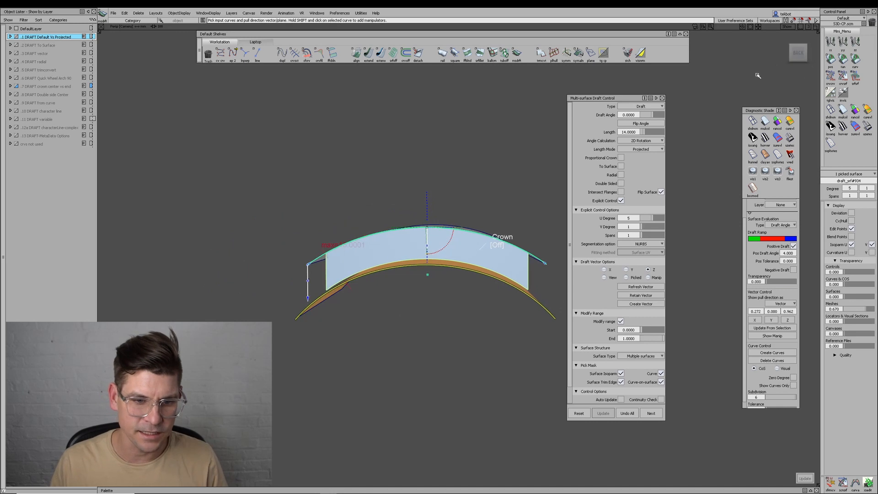
Inspect the projected draft surface against the orange surface from the orthographic back view and in perspective
click(798, 52)
alt+shift+right_drag(490, 279, 428, 320)
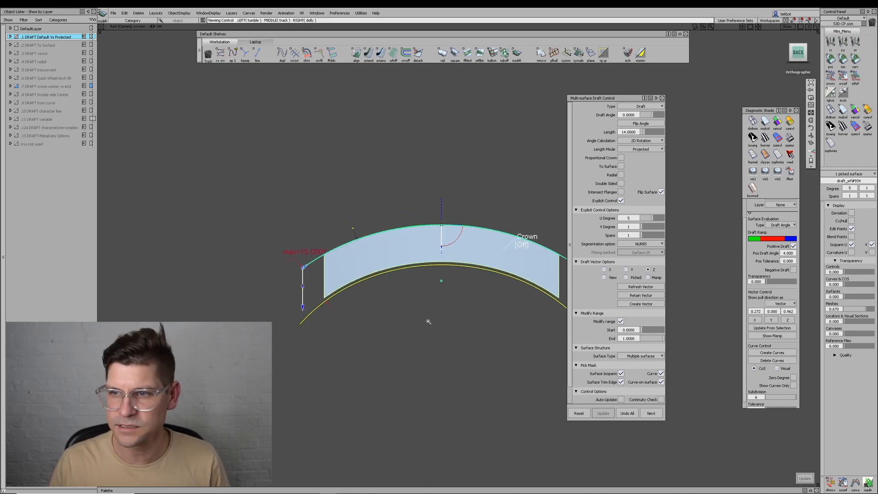
alt+shift+middle_drag(437, 323, 369, 309)
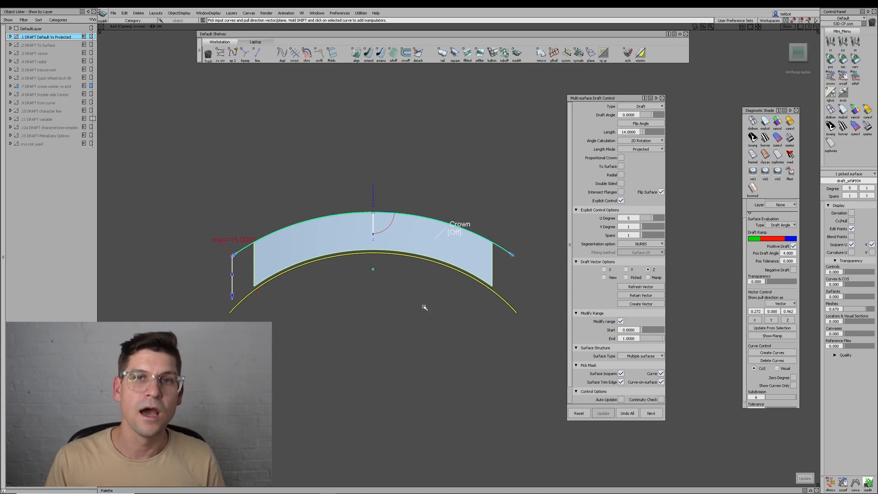
click(796, 50)
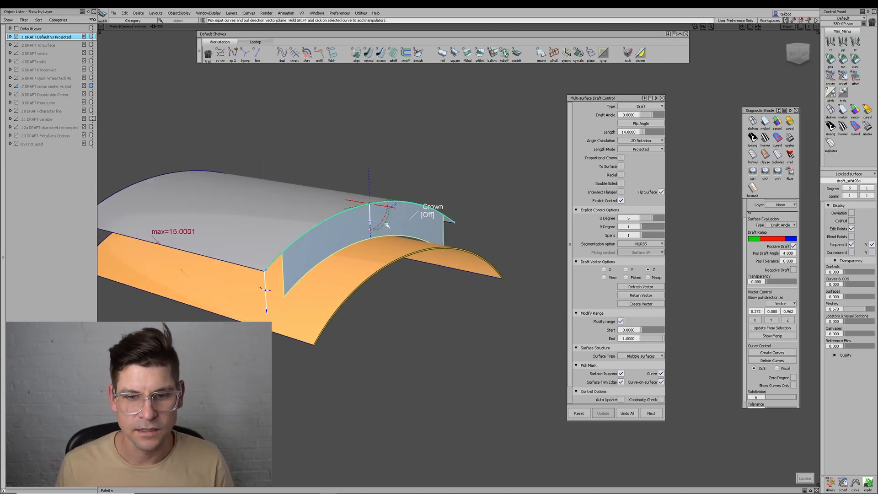
drag(386, 225, 338, 303)
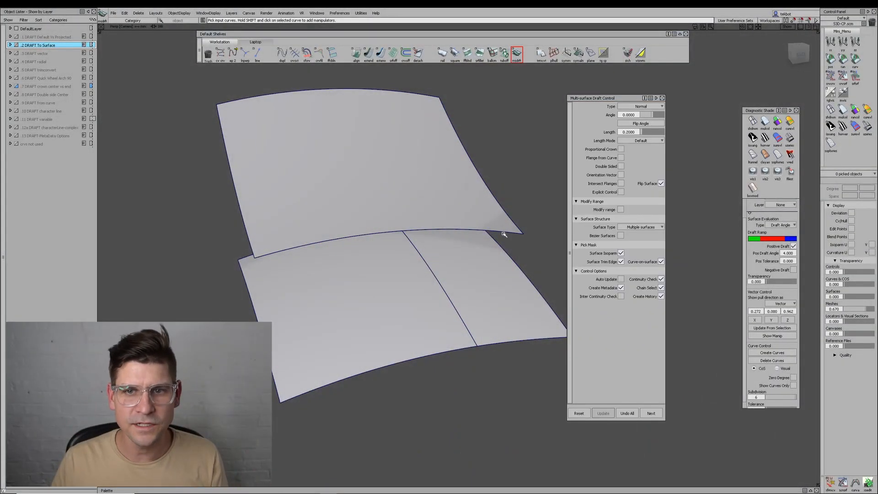
Create a Draft-type flange along the upper surface's lower edge, pulled along Z, with a length of about 7.7 mm
click(503, 231)
click(650, 108)
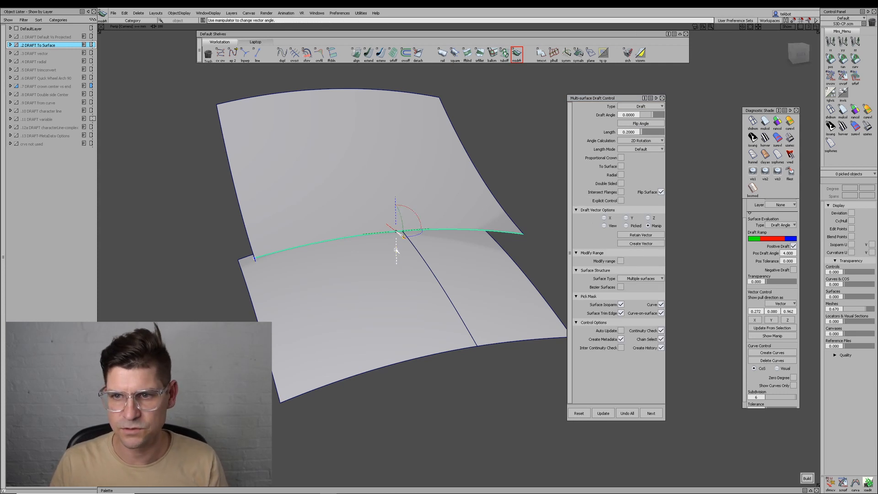
click(396, 233)
drag(255, 261, 256, 285)
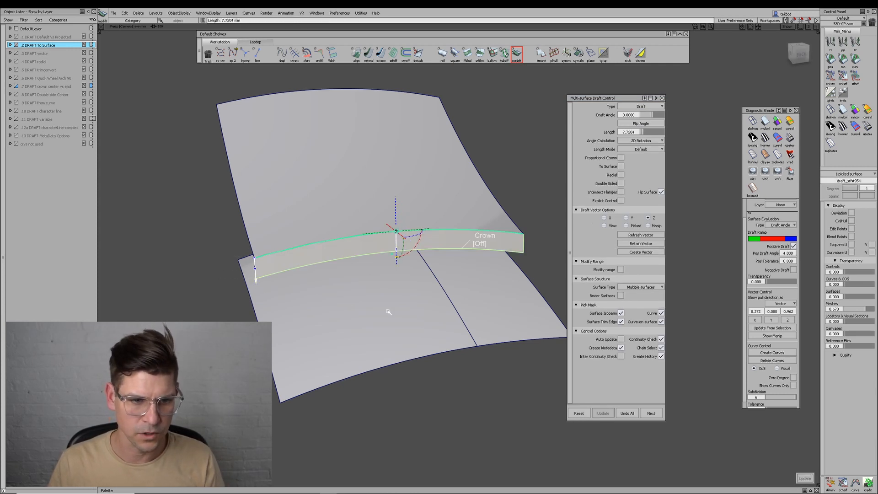
Lengthen the draft flange to about 21.9 mm so it reaches past the lower surfaces
alt+shift+drag(386, 310, 392, 306)
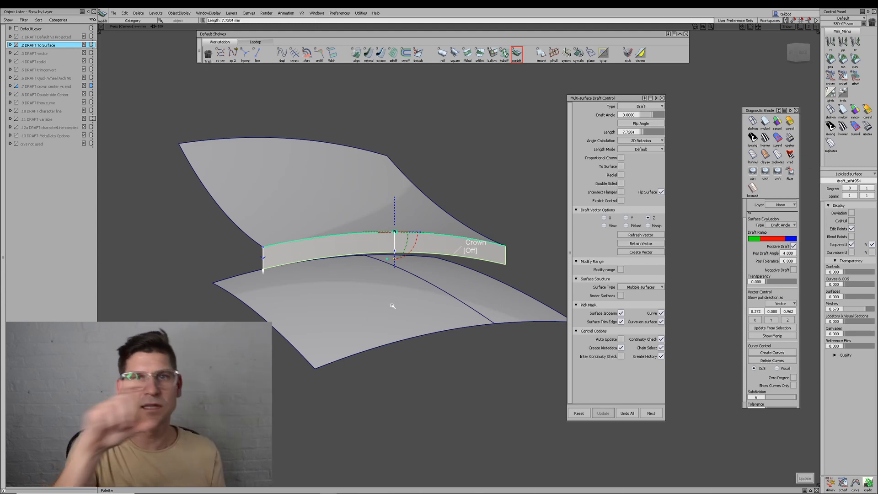
alt+shift+drag(392, 306, 316, 296)
drag(278, 259, 280, 298)
alt+shift+drag(500, 311, 278, 313)
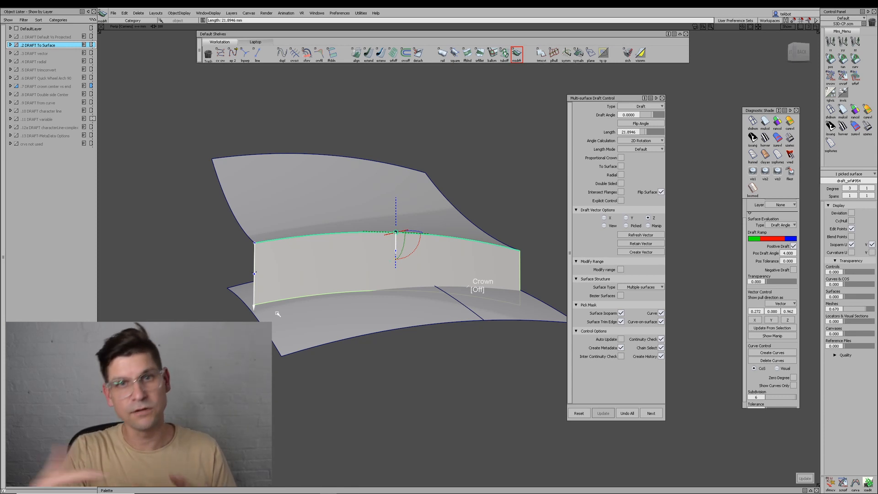
alt+shift+drag(277, 314, 370, 304)
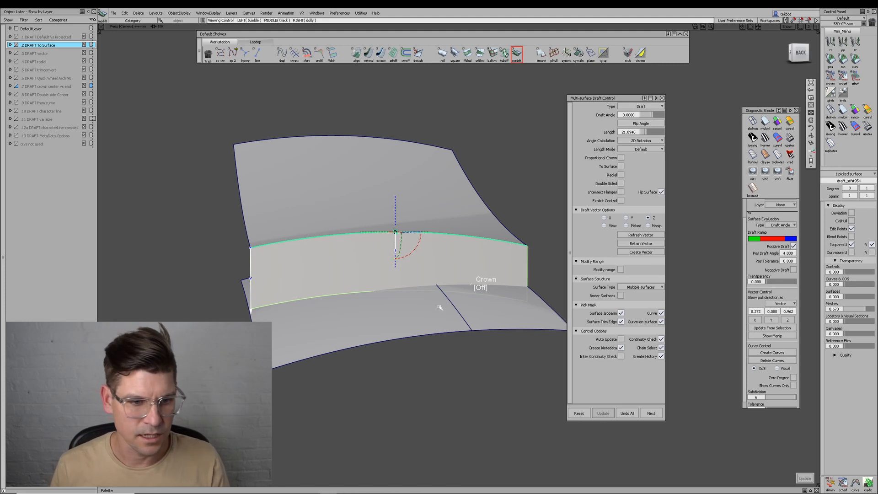
alt+shift+drag(441, 306, 404, 319)
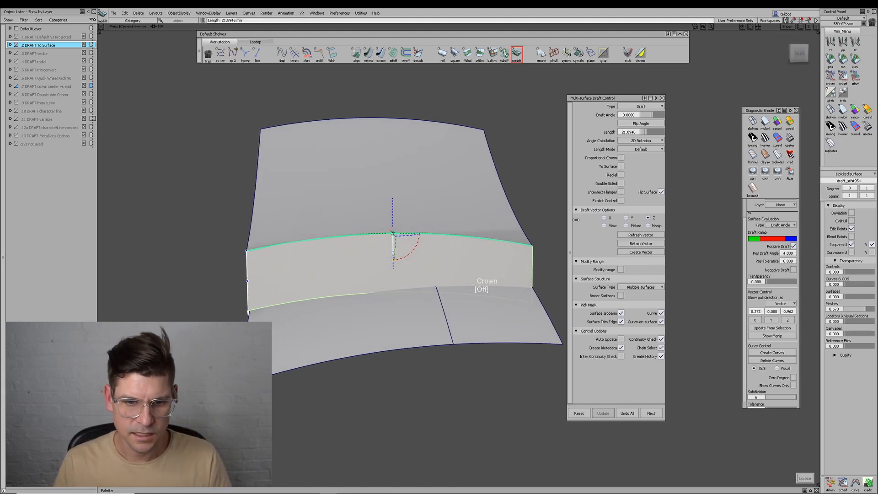
Enable To Surface and choose the lower surfaces as the target that the draft flange extends to
click(622, 166)
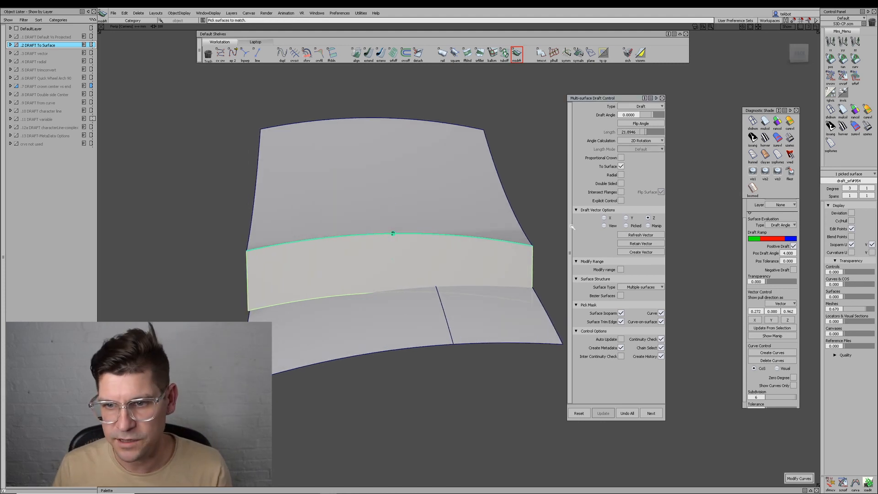
click(423, 332)
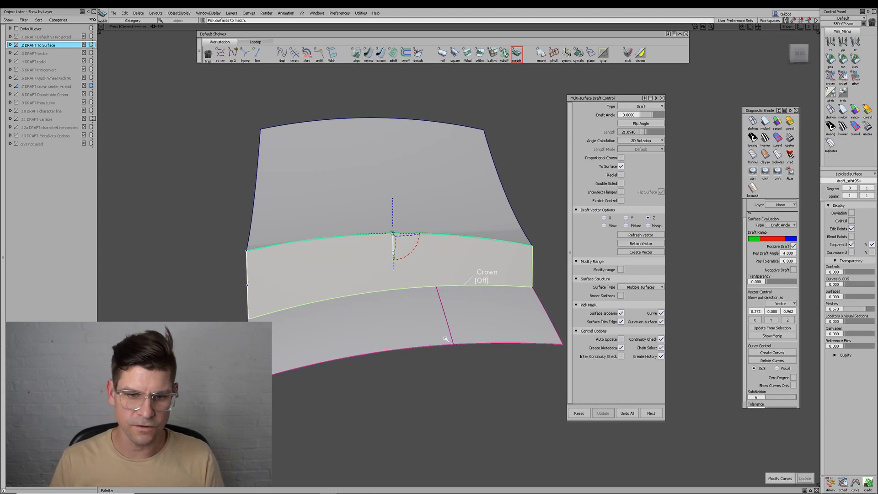
alt+shift+drag(445, 339, 463, 345)
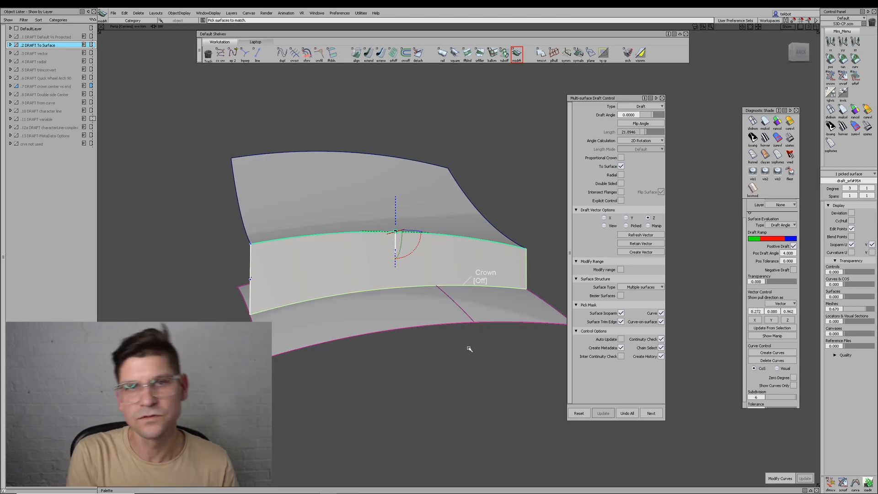
alt+shift+drag(388, 422, 465, 432)
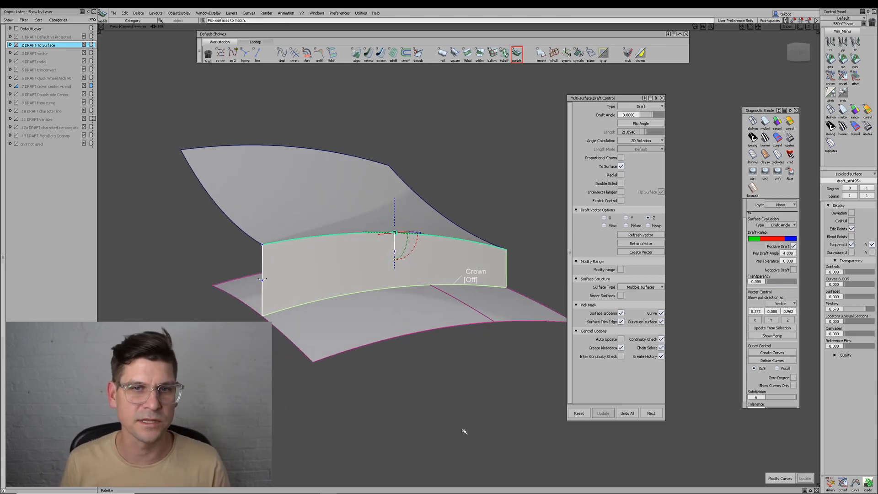
click(390, 360)
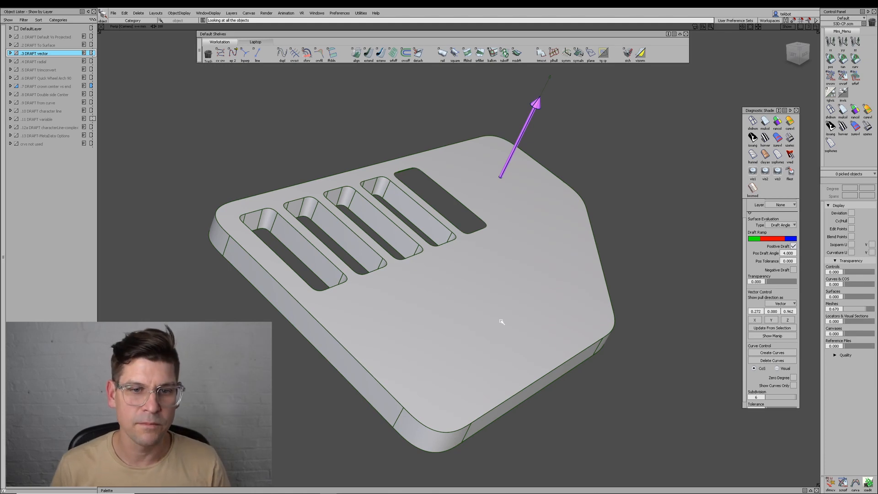
Build intersecting draft flanges around the last open slot's edge, using the tilted arrow vector as the pull direction
click(546, 82)
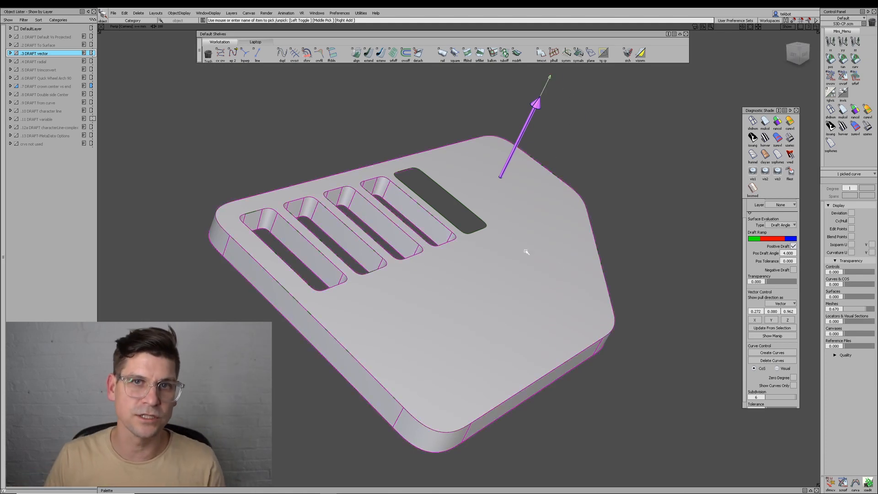
alt+shift+drag(526, 251, 504, 283)
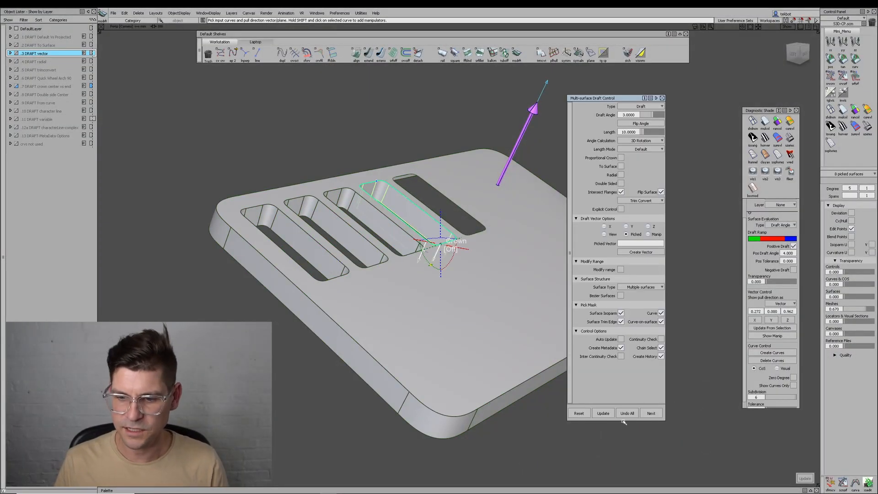
click(652, 413)
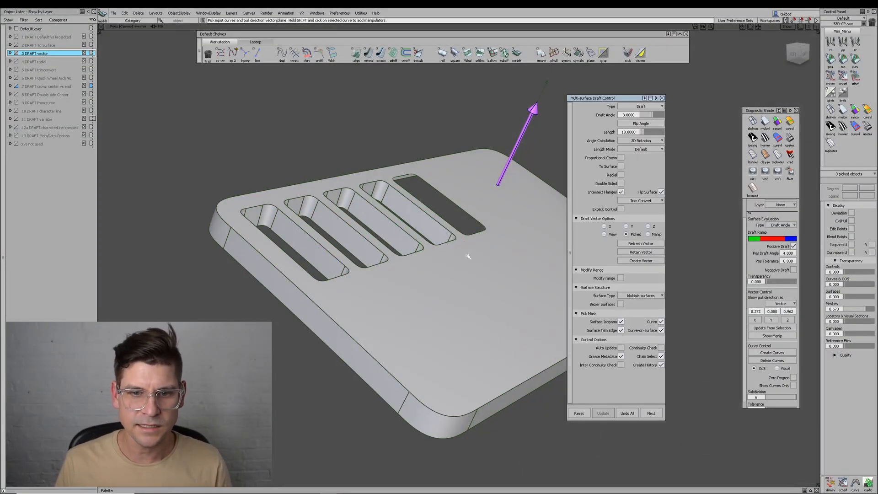
click(456, 205)
alt+shift+middle_drag(502, 199, 486, 210)
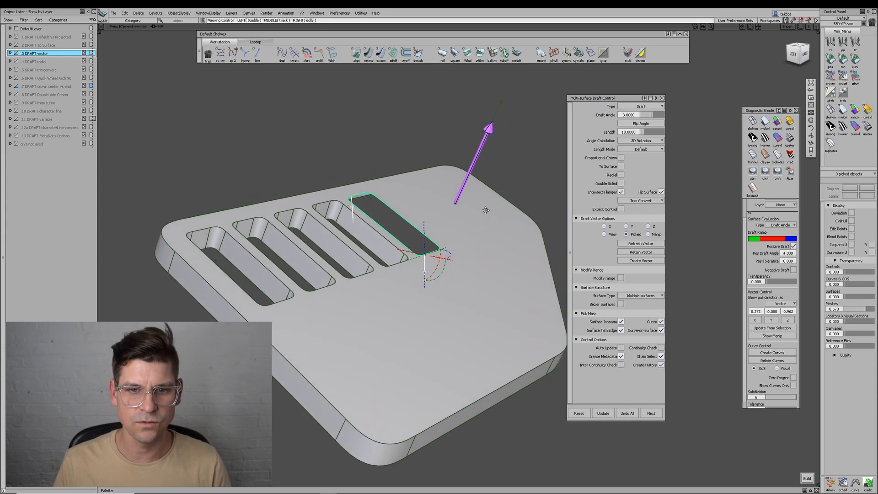
click(495, 118)
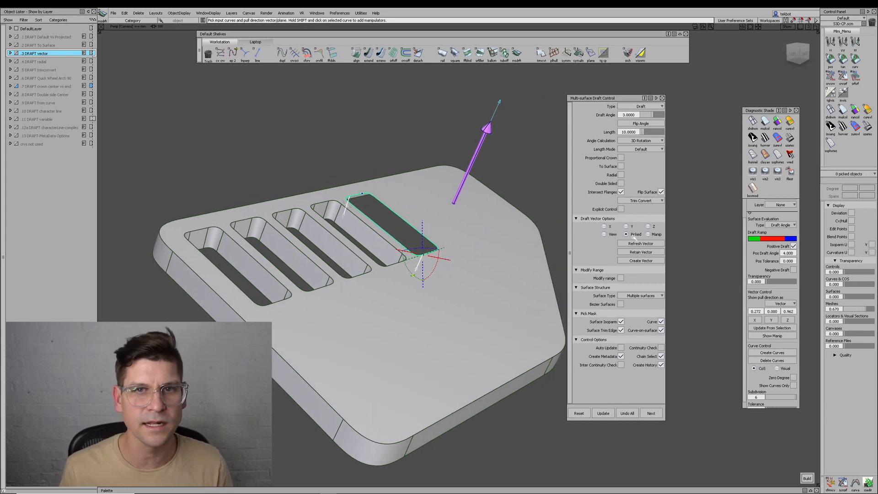
click(603, 413)
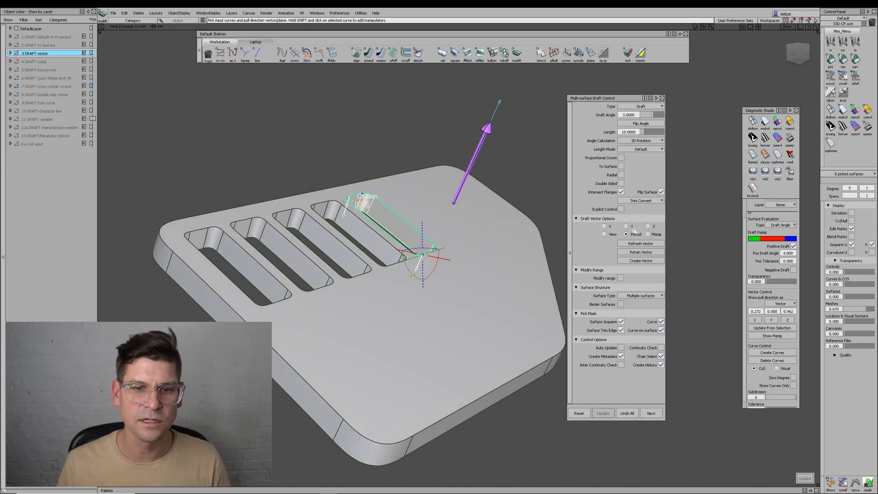
alt+shift+drag(446, 300, 465, 186)
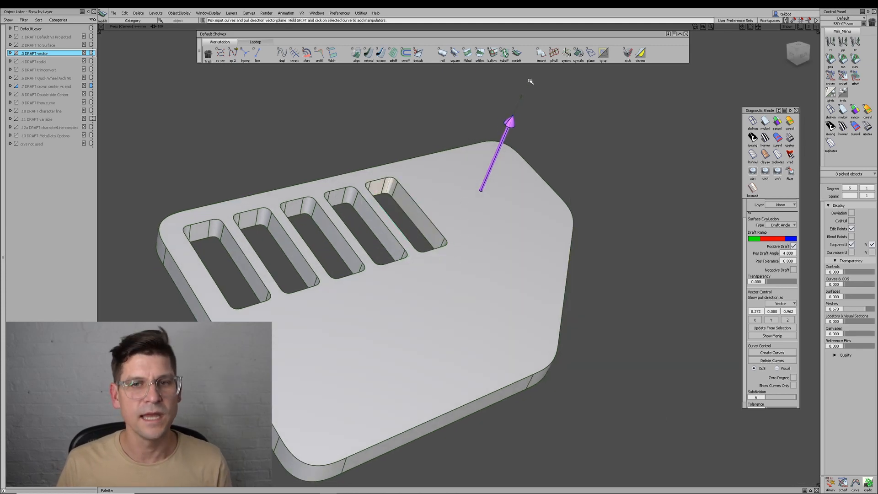
ctrl+shift+right_drag(530, 80, 548, 94)
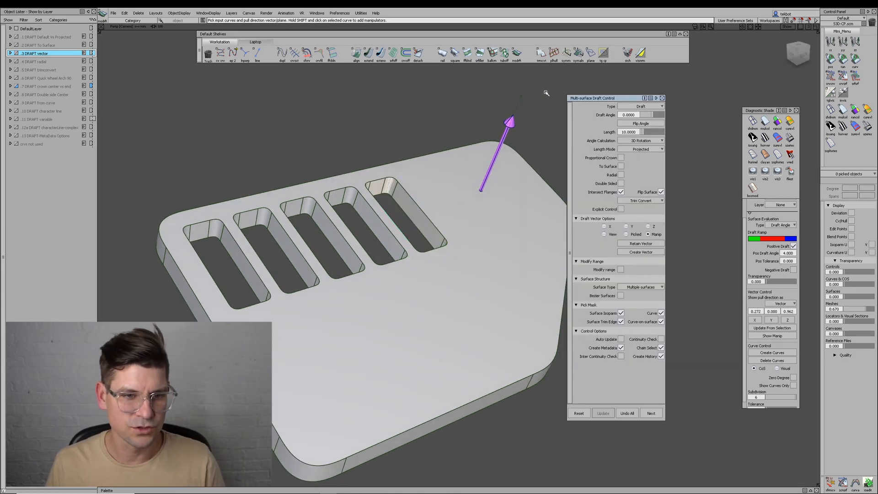
alt+shift+drag(466, 220, 499, 267)
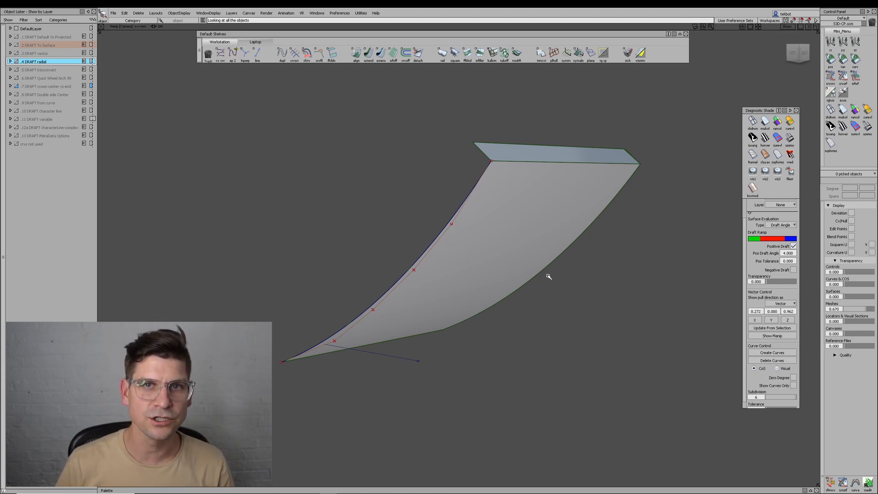
Create a draft surface from the curved boundary curve, with the horizontal vector as pull direction and To Surface turned off
alt+shift+drag(388, 353, 565, 364)
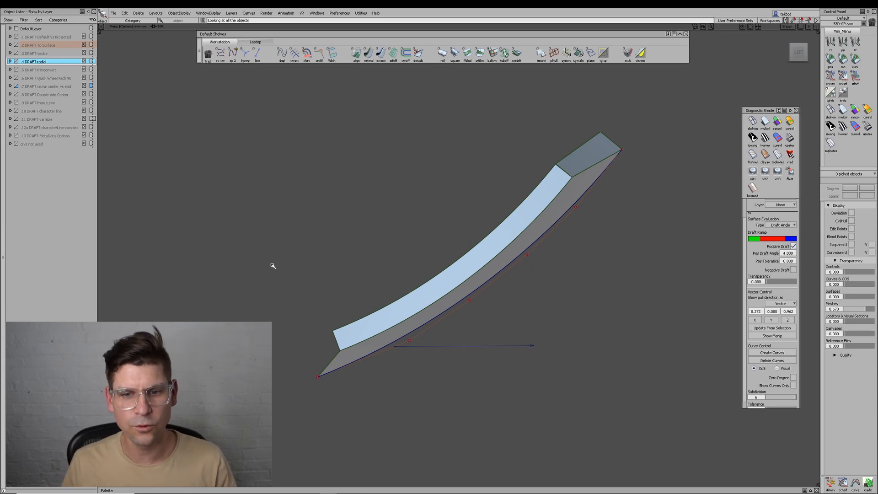
alt+shift+drag(503, 366, 469, 361)
alt+shift+drag(539, 293, 440, 270)
click(516, 53)
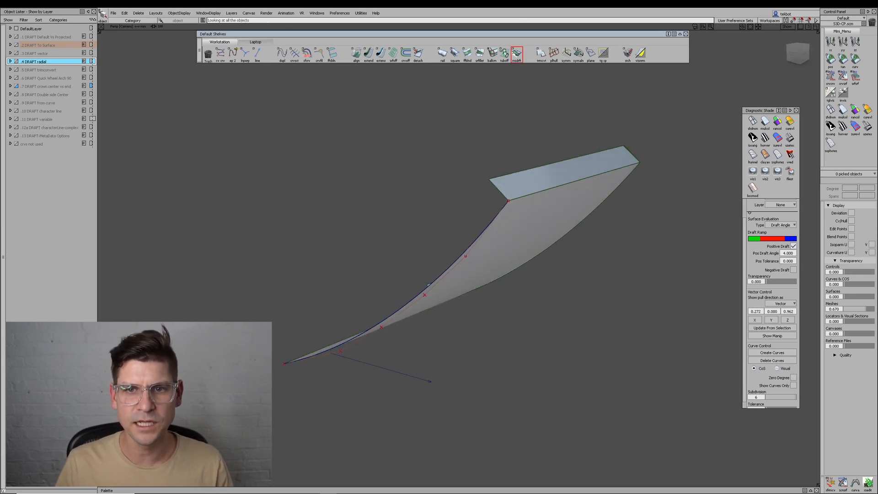
click(491, 225)
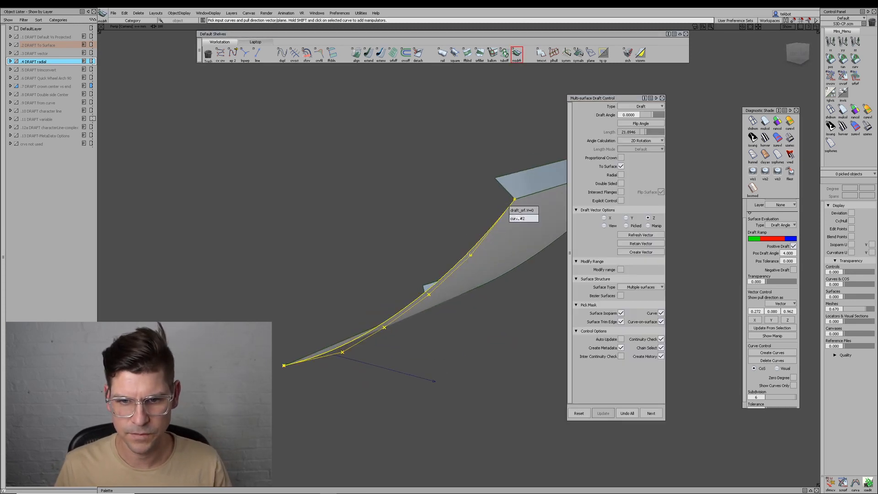
click(415, 376)
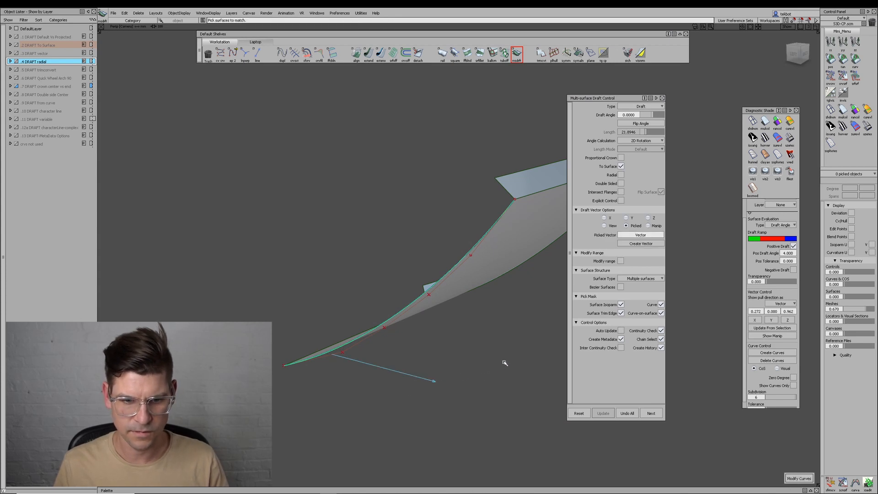
alt+shift+middle_drag(504, 363, 476, 348)
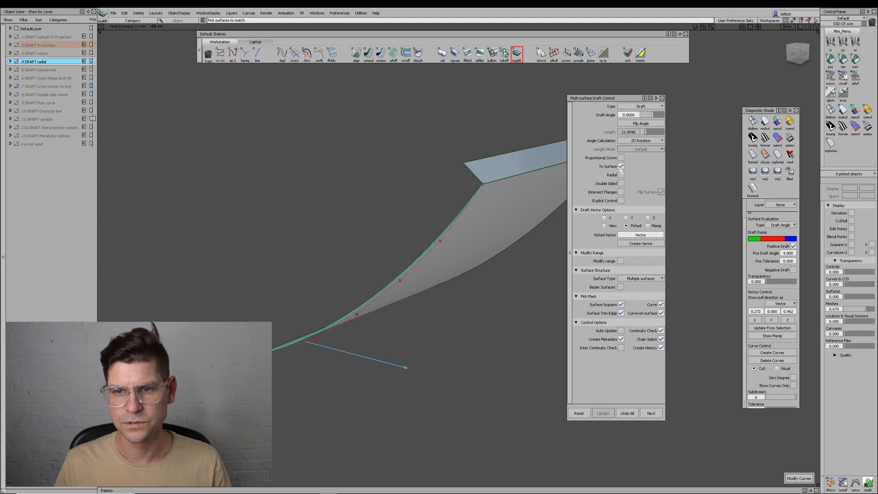
click(621, 167)
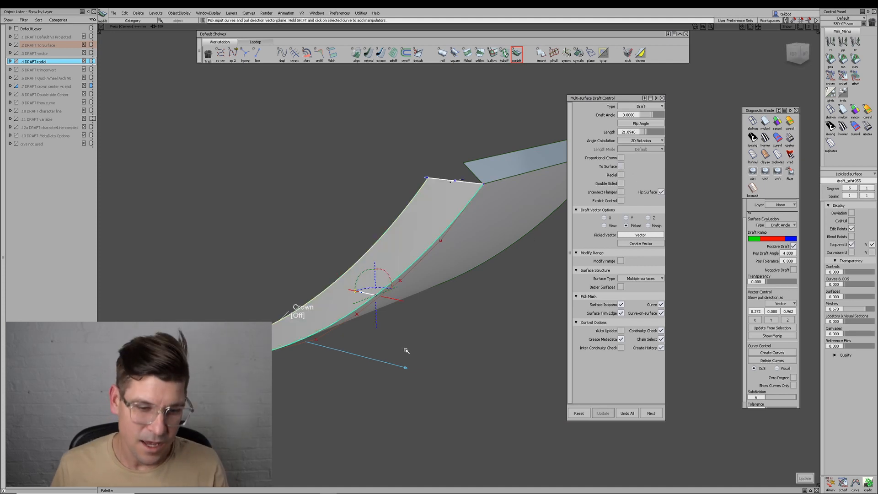
Display the CVs and hulls of the new draft surface and deselect it to examine its CV layout
alt+shift+drag(401, 349, 460, 385)
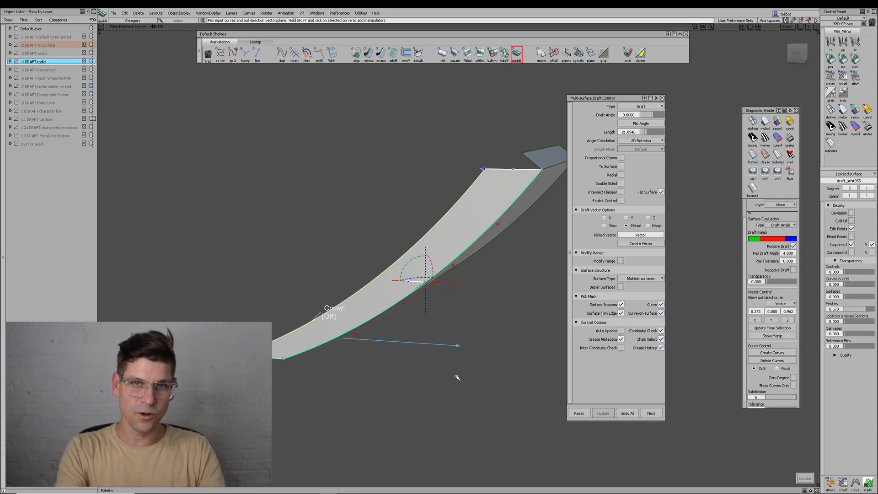
alt+shift+drag(314, 400, 357, 348)
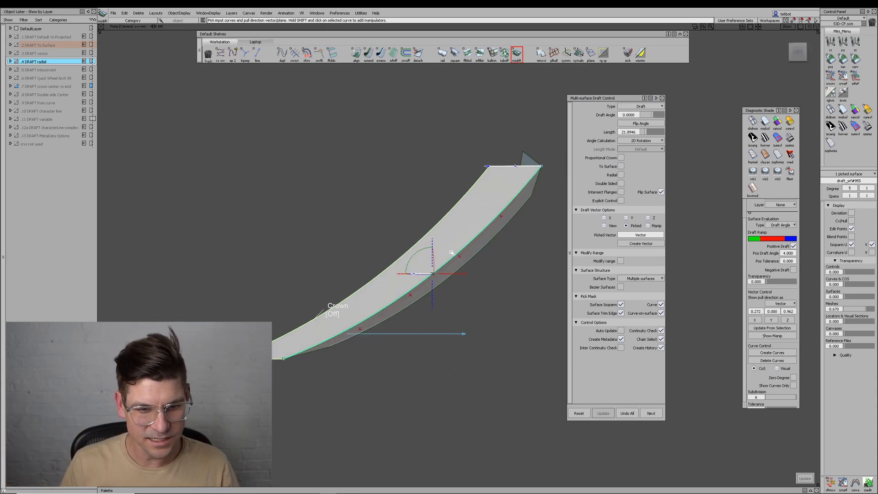
ctrl+shift+drag(392, 291, 367, 241)
click(394, 297)
ctrl+shift+right_drag(400, 321, 379, 314)
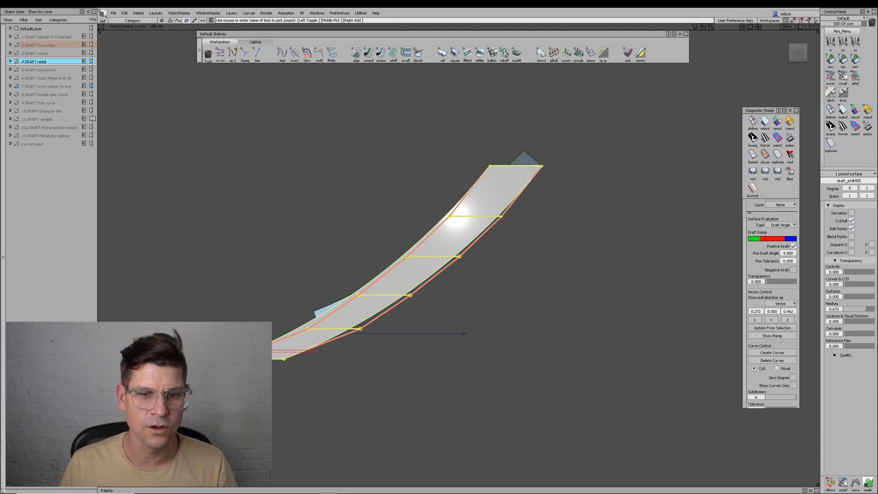
click(321, 346)
alt+shift+drag(519, 339, 393, 385)
click(388, 241)
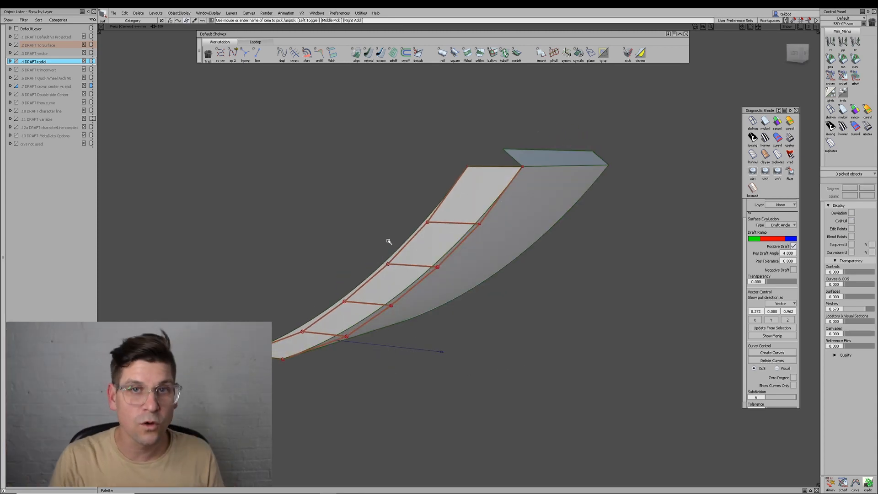
Reopen the curved draft surface for editing and set its draft angle to -3
key(ctrl+q)
click(435, 205)
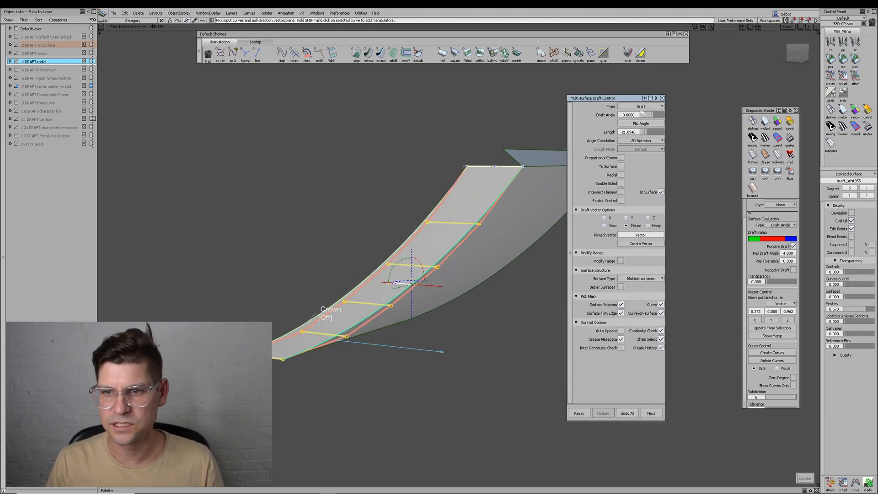
click(637, 115)
text(-3)
key(Return)
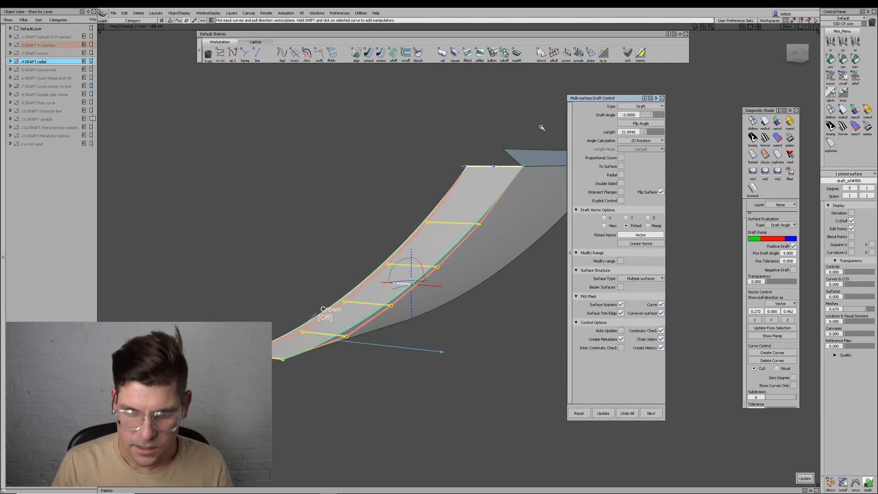
alt+shift+drag(542, 127, 366, 297)
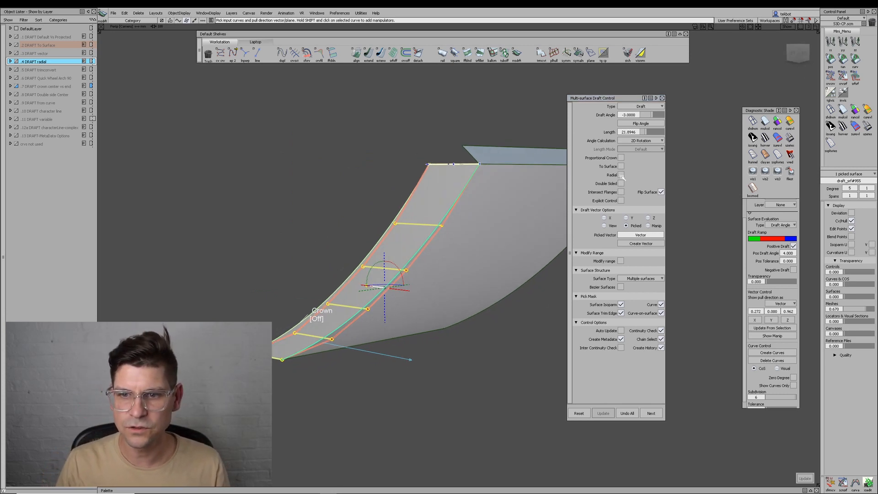
Turn on Radial for the curved draft surface, then close the draft tool and clear the selection
click(622, 176)
alt+shift+drag(488, 332, 388, 335)
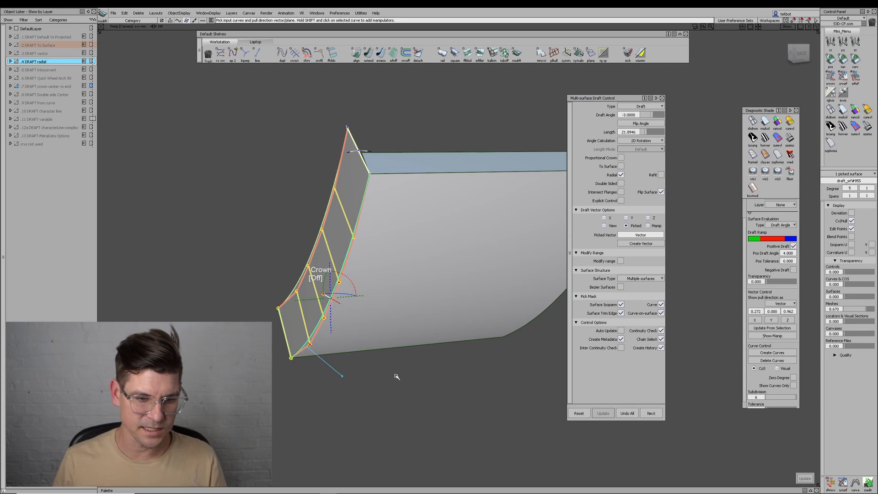
alt+shift+drag(338, 292, 373, 376)
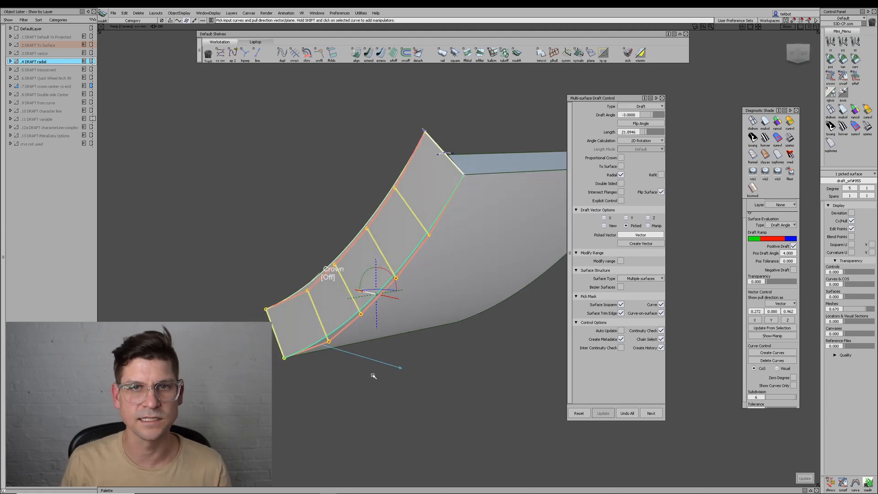
ctrl+shift+drag(425, 338, 418, 307)
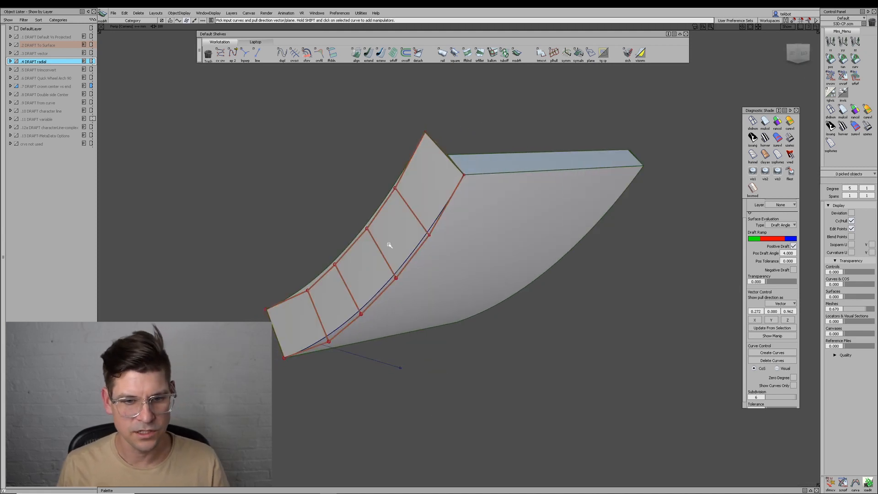
ctrl+shift+drag(388, 248, 385, 214)
click(377, 251)
key(ctrl+shift+c)
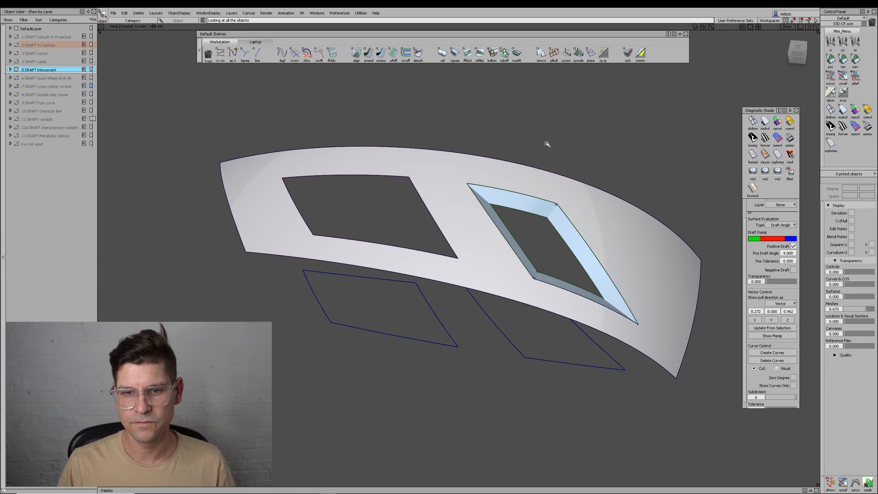
Reopen the existing flanges around the panel's opening in the trim-convert example for editing and enable Intersect Flanges
alt+shift+middle_drag(572, 196, 529, 202)
ctrl+shift+right_drag(443, 219, 507, 227)
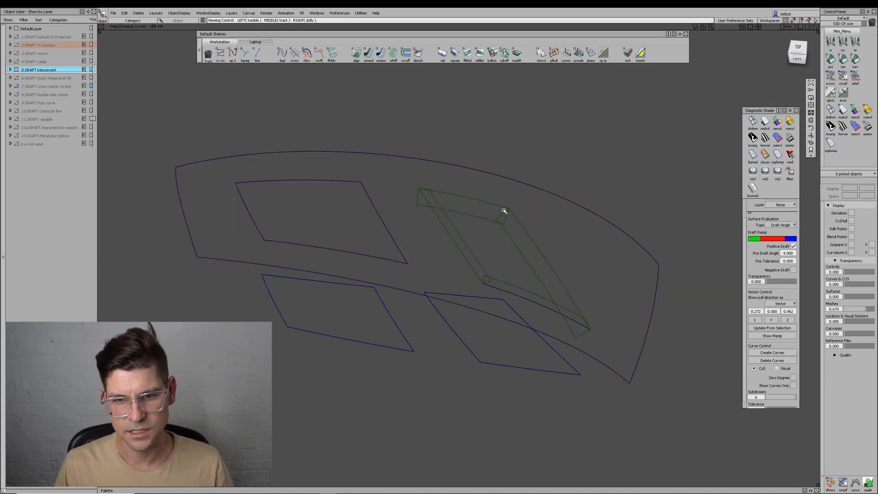
alt+shift+click(513, 221)
alt+shift+drag(553, 239, 496, 224)
drag(495, 201, 515, 233)
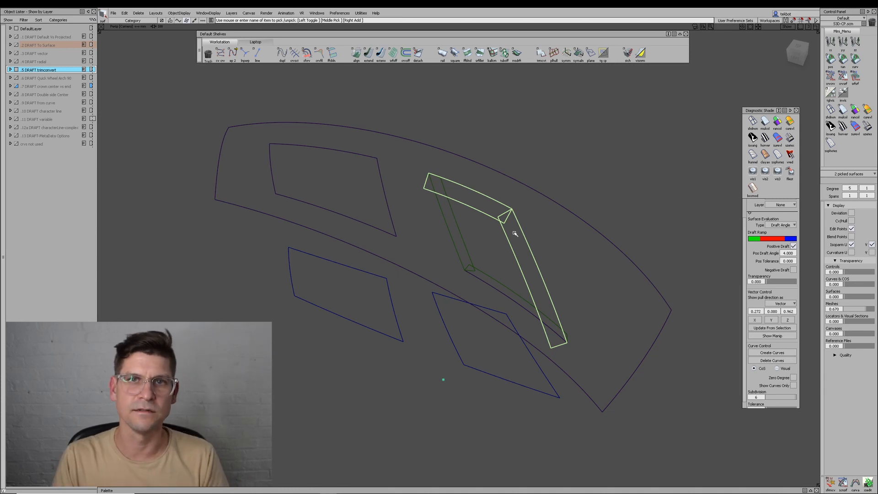
ctrl+shift+drag(480, 154, 487, 210)
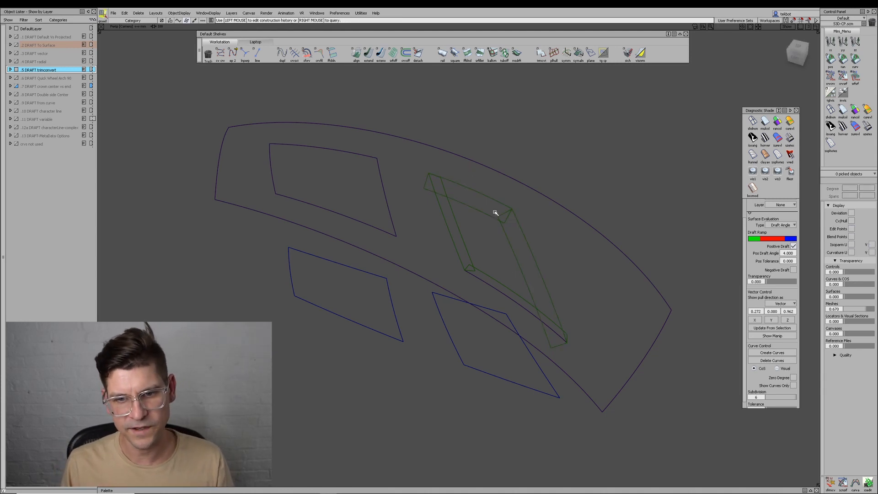
click(490, 215)
alt+shift+middle_drag(488, 237, 459, 215)
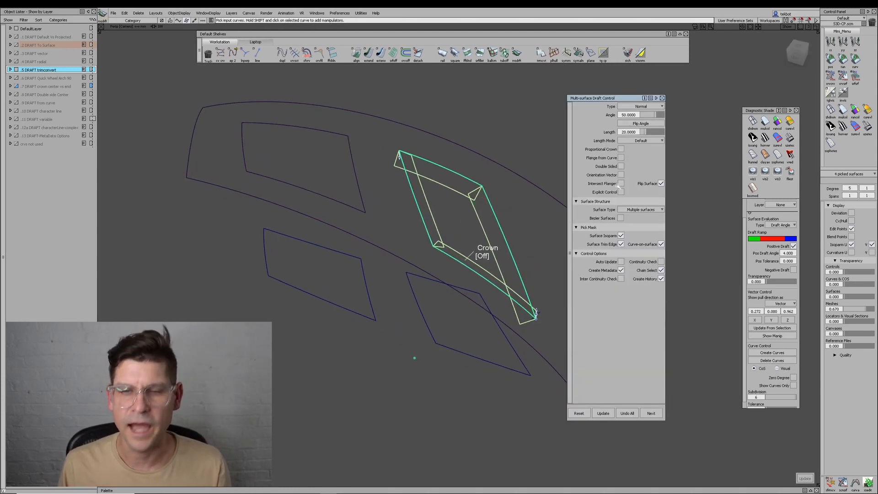
click(621, 184)
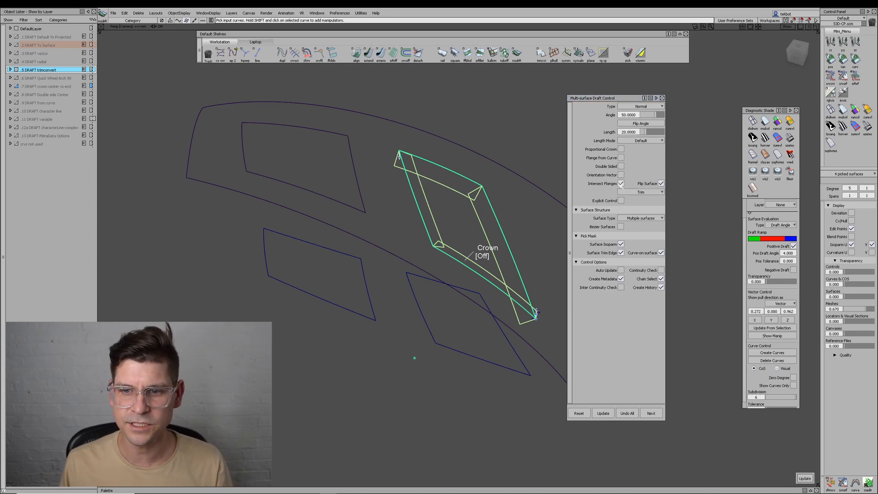
Display the flanges' CVs and hulls and set the Intersect Flanges mode to Trim Convert
alt+shift+drag(537, 228, 490, 233)
ctrl+shift+right_drag(476, 249, 518, 248)
alt+shift+drag(519, 248, 431, 221)
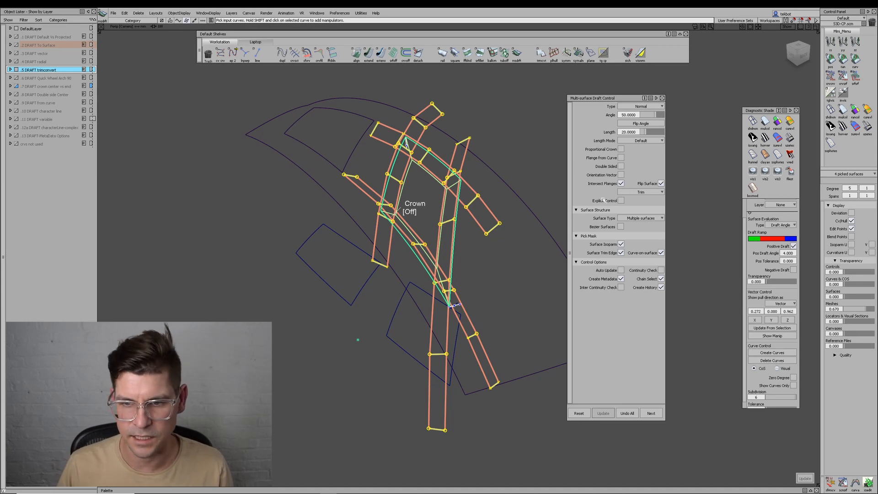
click(641, 192)
click(641, 207)
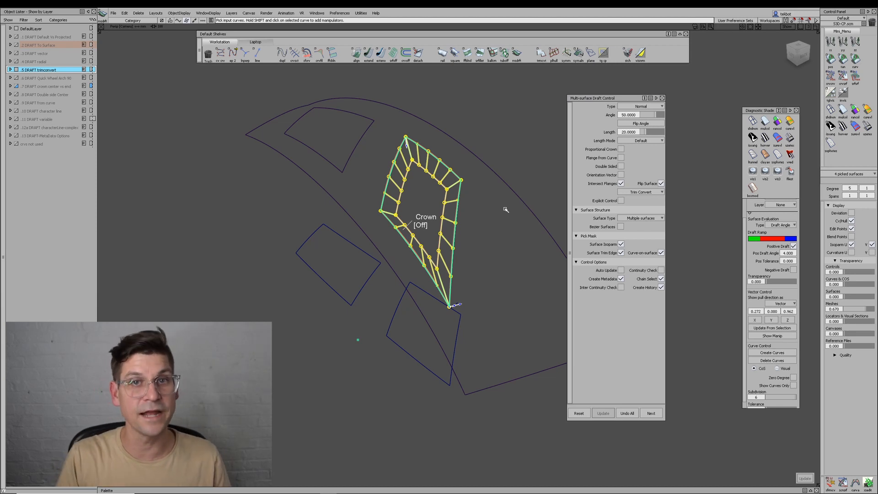
Shade the panel and examine the trim-converted flanges around the opening
alt+drag(466, 182, 489, 267)
key(ctrl+alt+s)
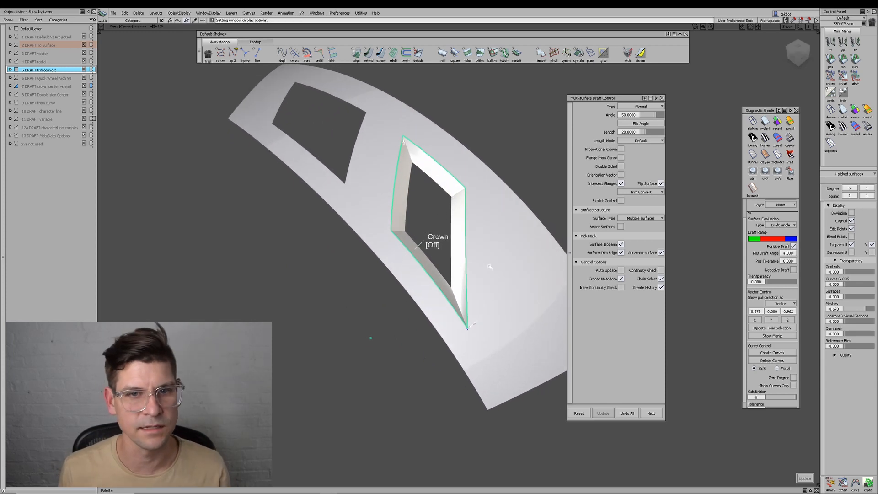
alt+shift+drag(388, 323, 413, 366)
click(419, 276)
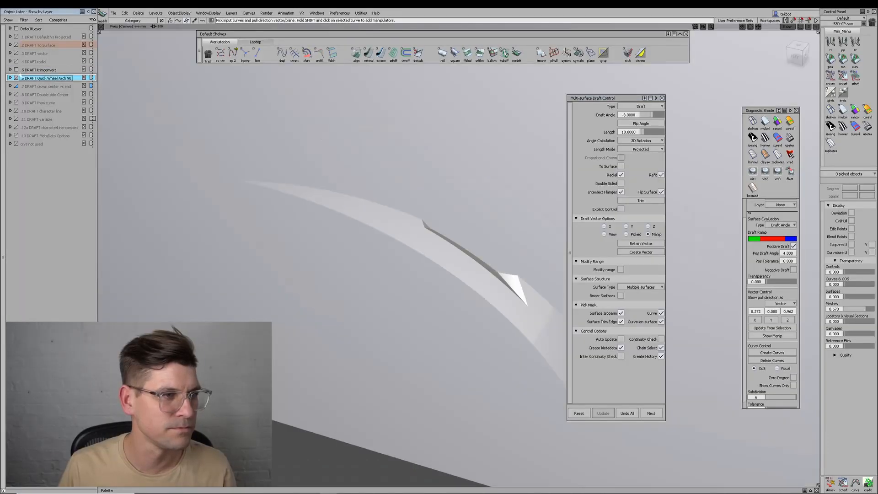
Show the Quick Wheel Arch 90 example and build a draft surface from the arch curve with Y as pull direction
click(28, 77)
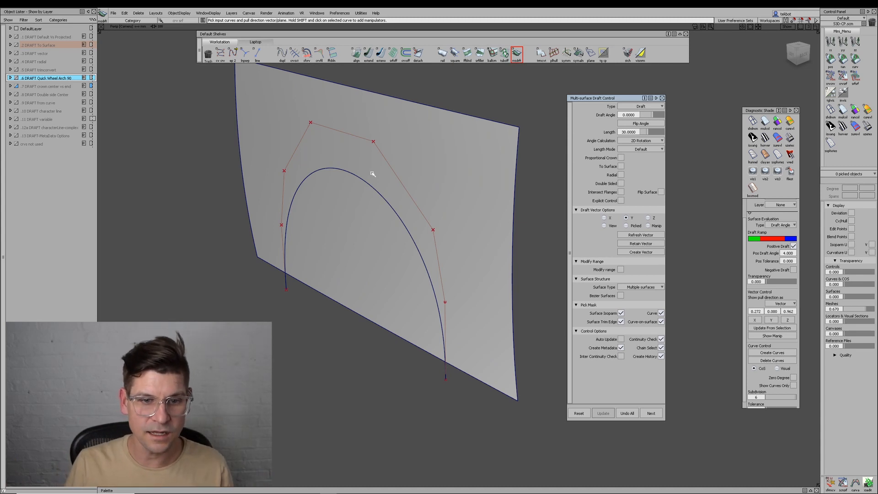
click(396, 213)
key(space)
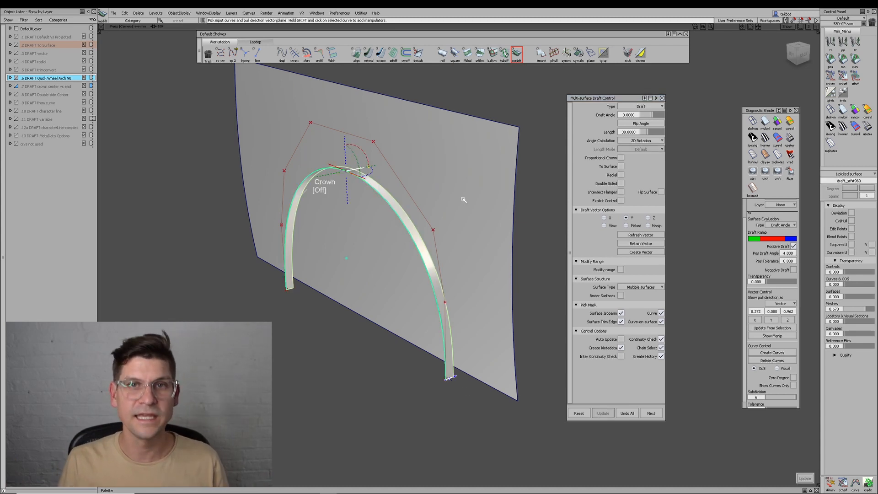
alt+shift+drag(446, 306, 419, 311)
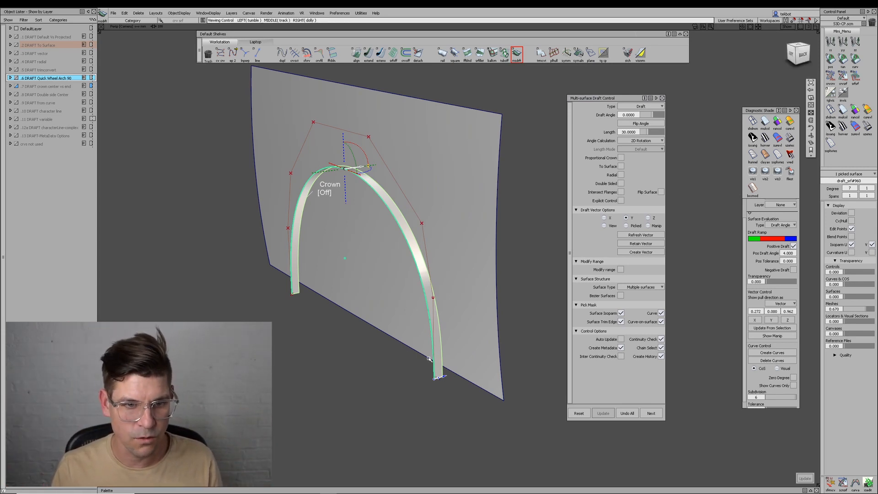
Set the arch strip's draft angle to 90 and display its CVs and hulls
alt+shift+drag(488, 177, 531, 284)
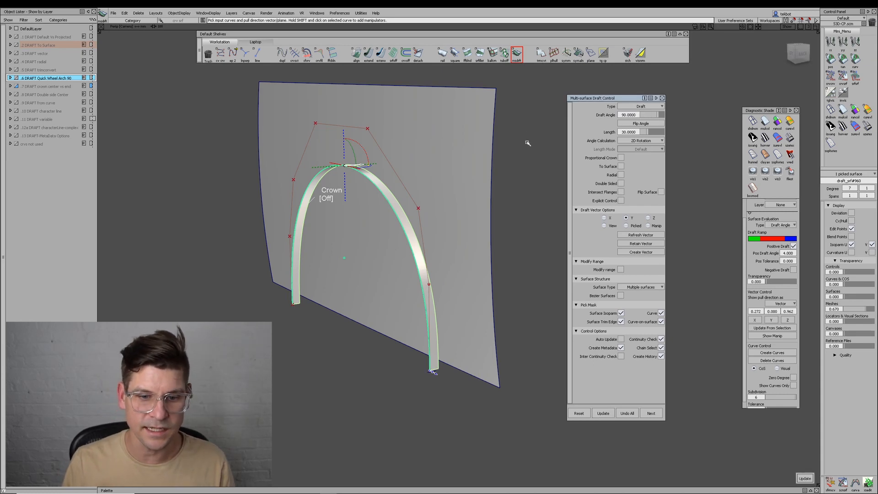
text(0)
key(Return)
alt+shift+drag(480, 176, 484, 300)
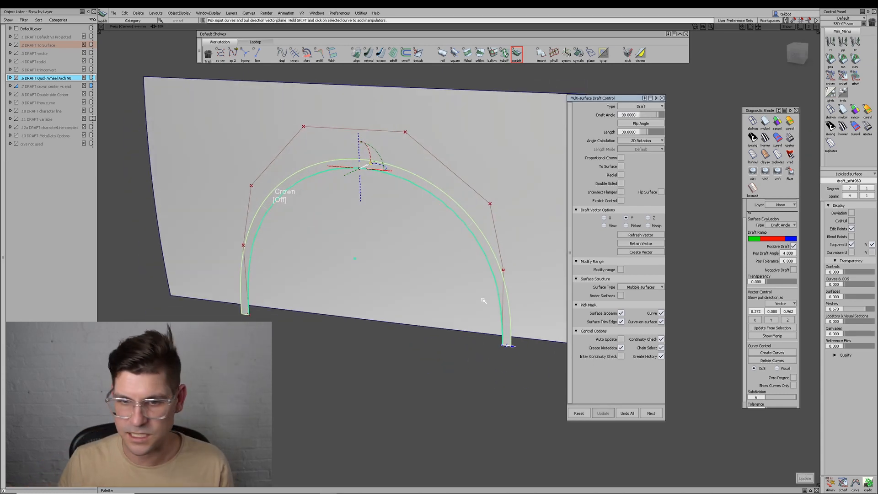
mouse_move(390, 329)
ctrl+shift+right_down()
mouse_move(367, 321)
mouse_move(387, 320)
ctrl+shift+right_up()
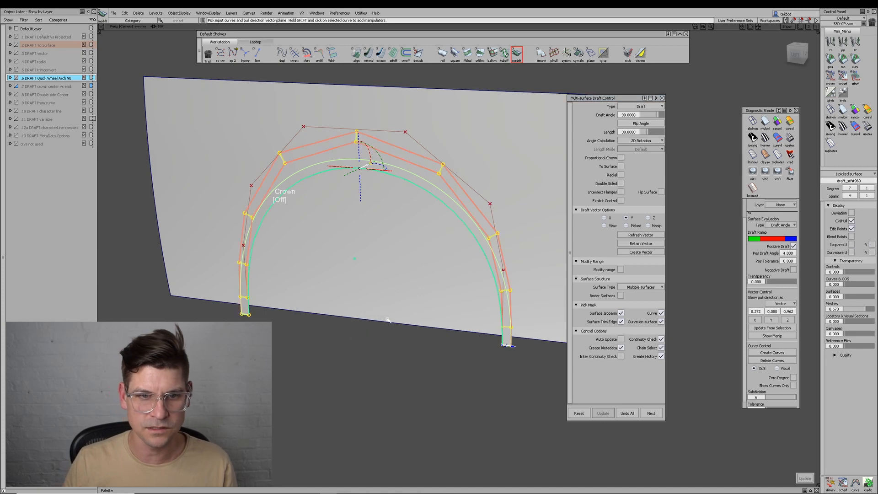
alt+shift+drag(387, 320, 407, 285)
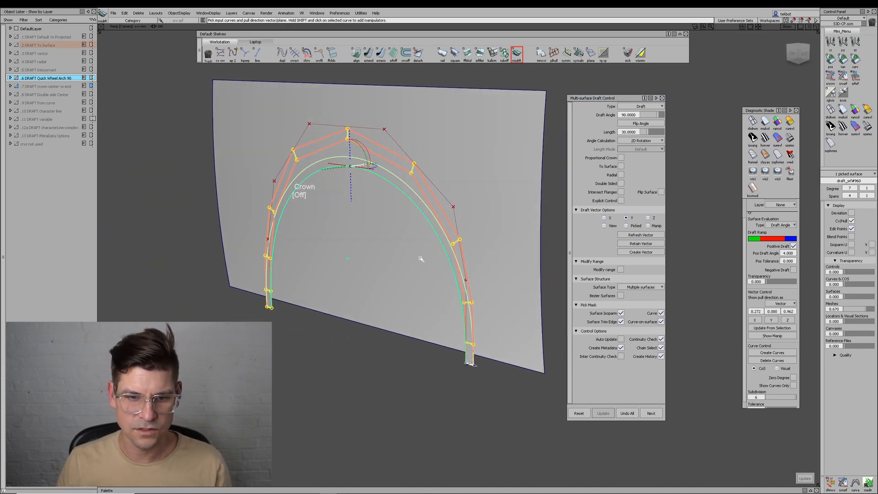
Finish the arch strip, hide its CVs and hulls, and clear the selection
ctrl+shift+right_drag(421, 260, 528, 304)
alt+shift+drag(528, 304, 503, 311)
click(474, 413)
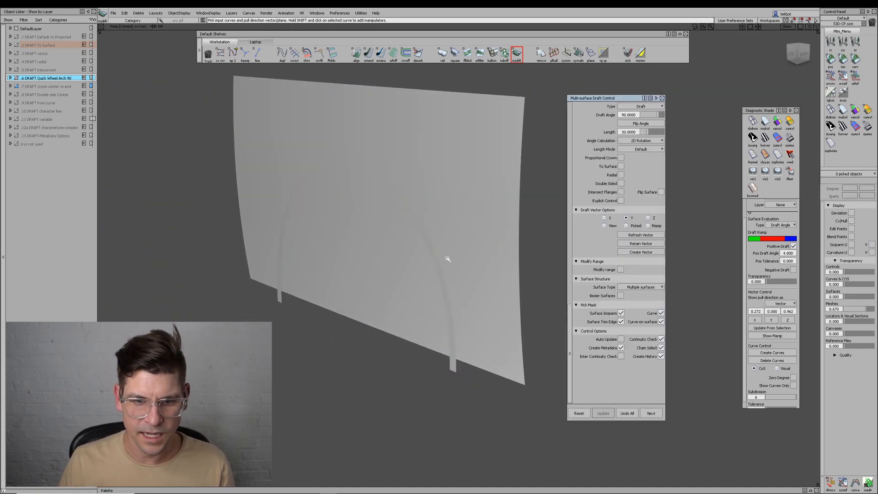
ctrl+shift+right_drag(431, 239, 442, 265)
ctrl+shift+drag(402, 203, 450, 248)
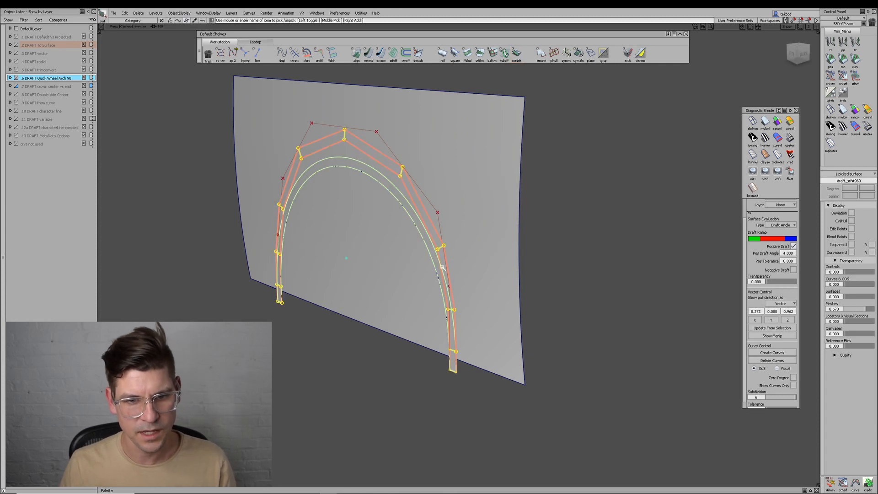
ctrl+shift+right_drag(443, 267, 481, 280)
click(414, 217)
Build a second 90-degree draft surface outward from the arch strip's outer edge, about 189 mm long
click(517, 54)
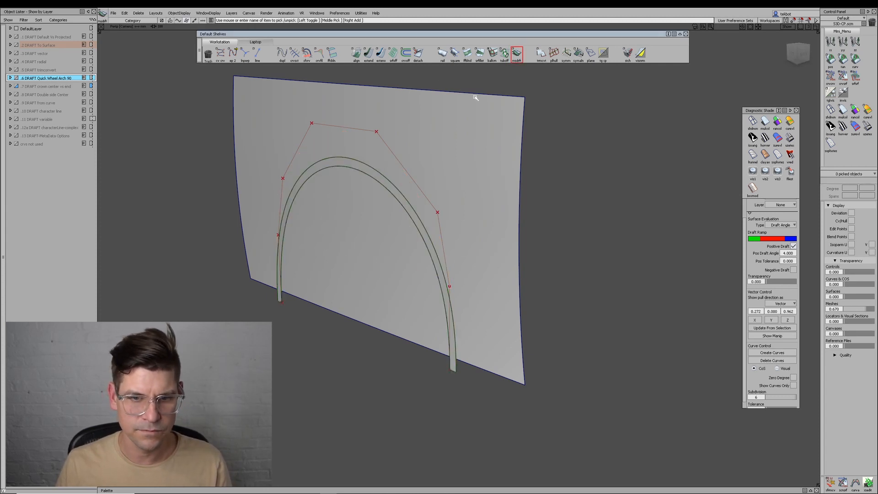
click(415, 205)
alt+shift+drag(455, 234, 512, 329)
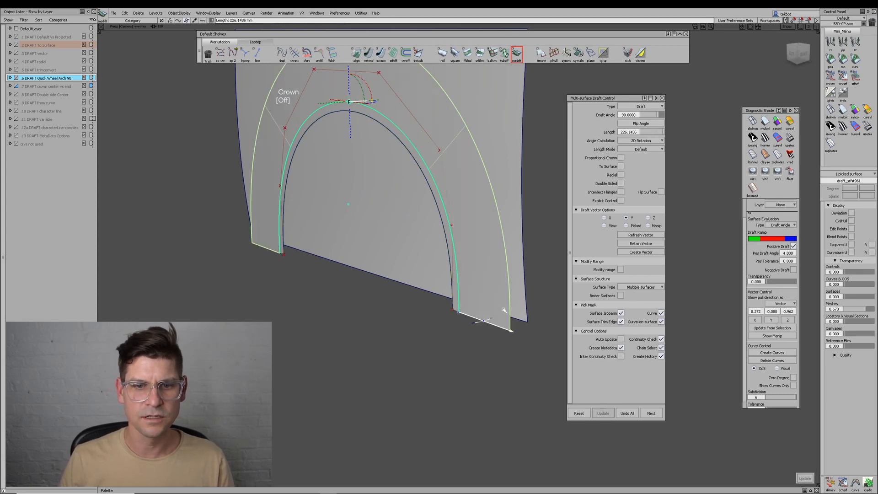
alt+shift+middle_drag(454, 119, 488, 231)
alt+shift+drag(452, 305, 548, 292)
alt+shift+middle_drag(567, 281, 397, 282)
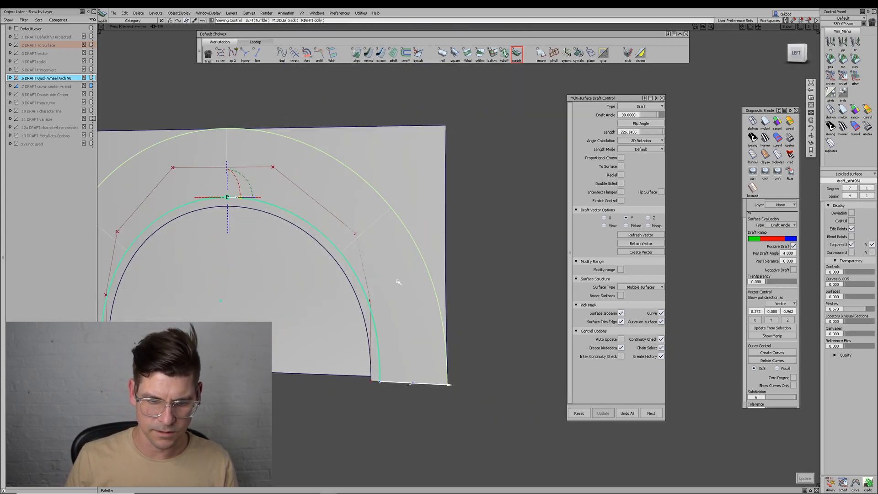
drag(448, 385, 437, 388)
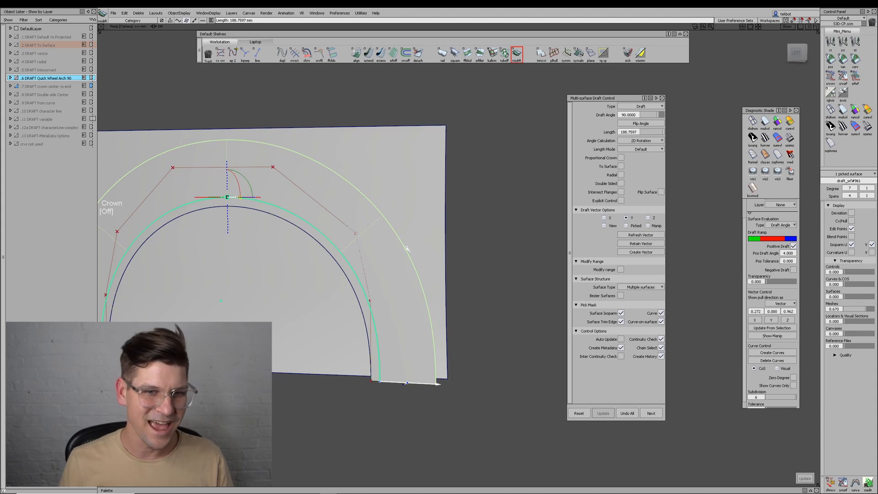
alt+shift+drag(385, 265, 349, 292)
alt+shift+middle_drag(283, 303, 398, 278)
Align the wide flange's outer edge to the body panel with G2 continuity and Project alignment along Y
click(352, 52)
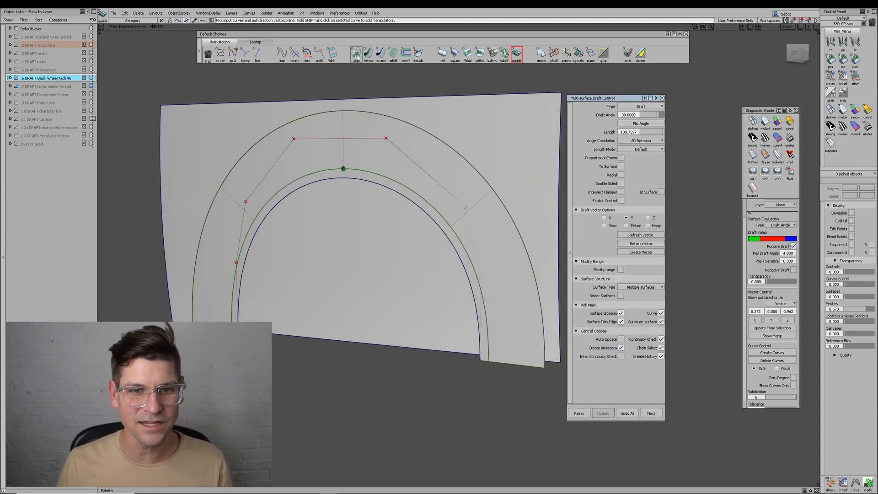
click(398, 121)
key(Return)
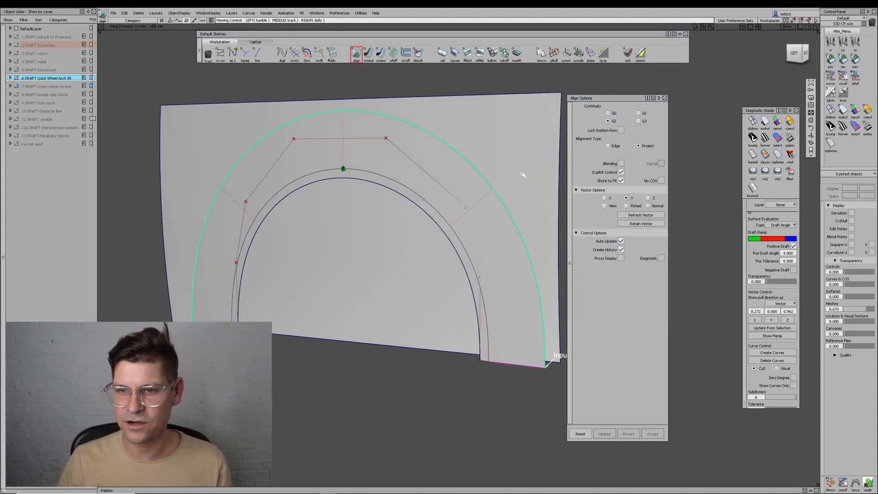
alt+shift+drag(523, 176, 474, 186)
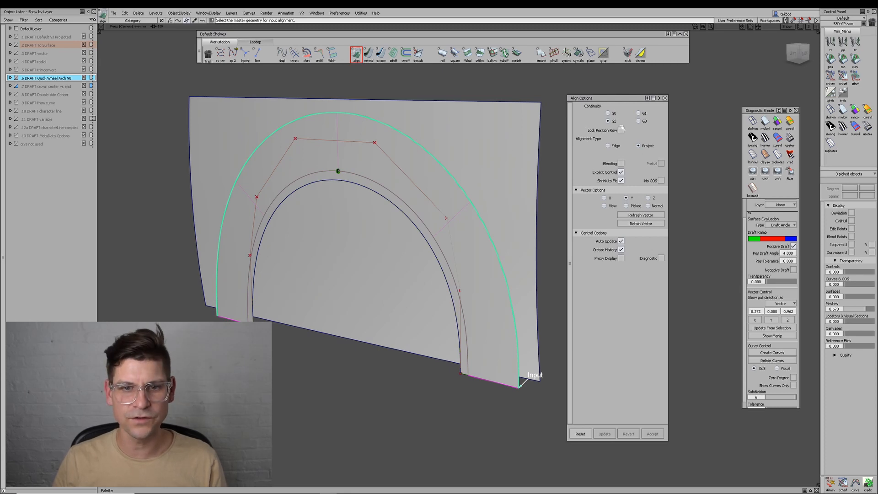
click(481, 185)
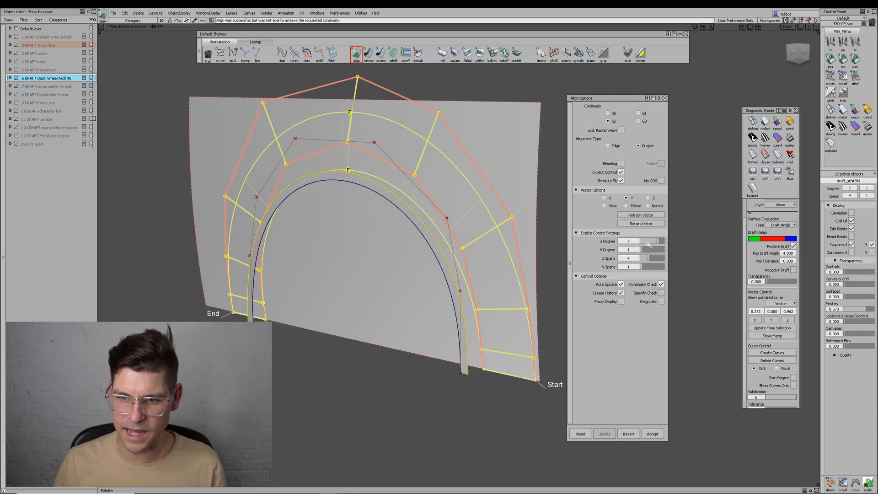
Raise the aligned flange's V degree in the explicit control settings and examine the shaded wheel arch
click(651, 249)
click(652, 249)
mouse_move(506, 218)
alt+shift+mouse_down()
mouse_move(432, 250)
mouse_move(527, 238)
mouse_move(306, 134)
mouse_move(318, 267)
mouse_move(473, 248)
mouse_move(349, 276)
mouse_move(513, 212)
mouse_move(284, 201)
mouse_move(262, 264)
mouse_move(271, 274)
alt+shift+mouse_up()
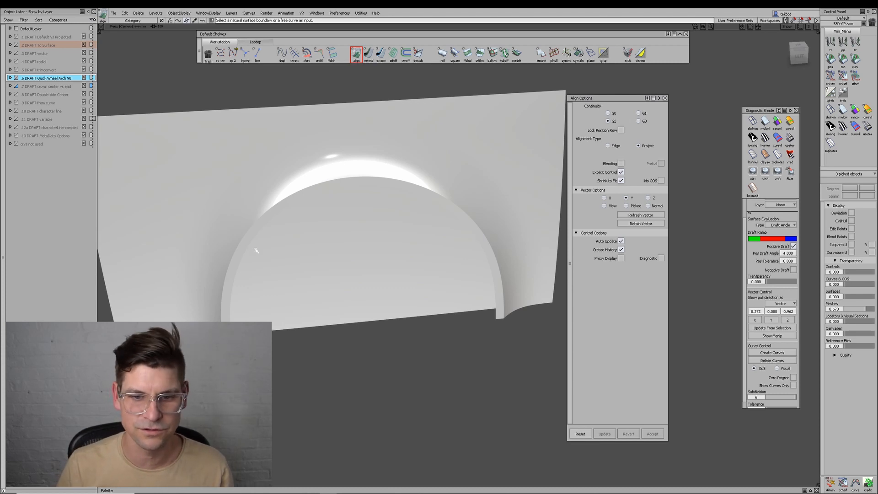
alt+shift+drag(291, 206, 276, 298)
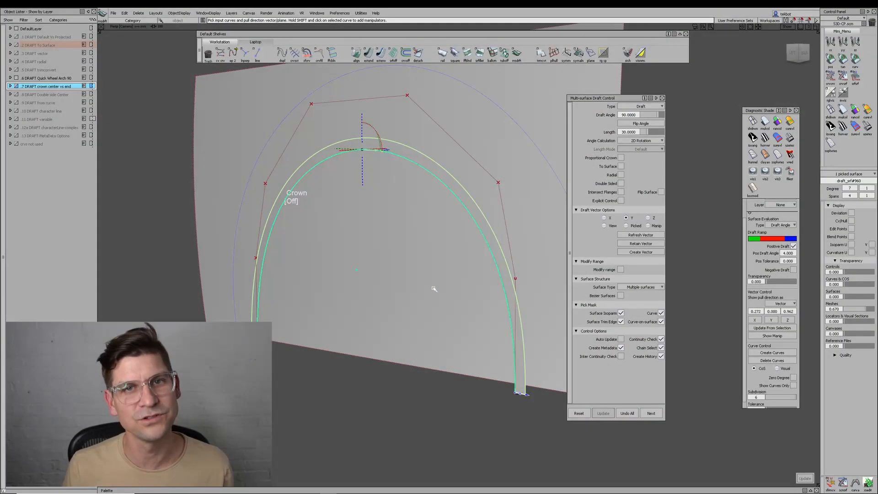
Delete the larger arch-shaped curve-on-surface outside the wheel arch flange on the body panel
ctrl+shift+drag(497, 172, 499, 154)
drag(509, 101, 531, 123)
key(Delete)
click(405, 266)
Reopen the wheel arch flange's draft settings, enable Proportional Crown with value 0.02, and examine the crowned end
alt+shift+right_drag(521, 387, 502, 435)
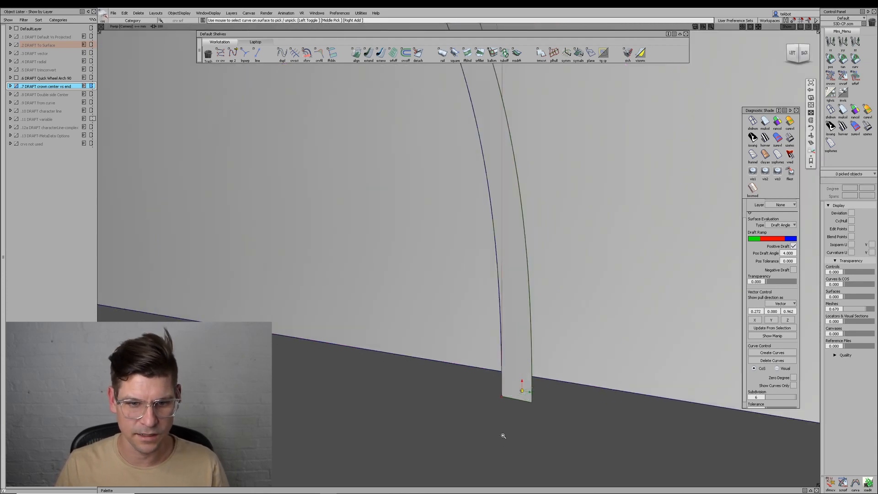
alt+shift+middle_drag(502, 435, 483, 359)
alt+shift+right_drag(482, 364, 491, 366)
alt+shift+drag(490, 367, 510, 232)
click(510, 231)
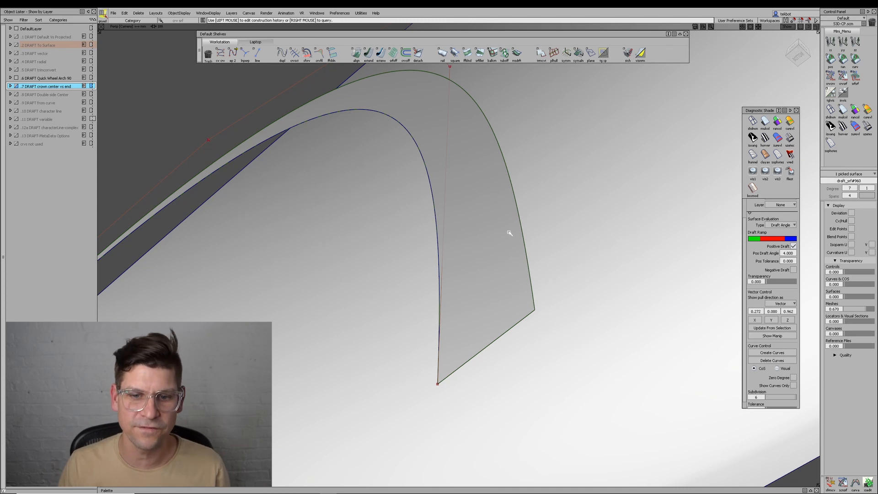
click(621, 158)
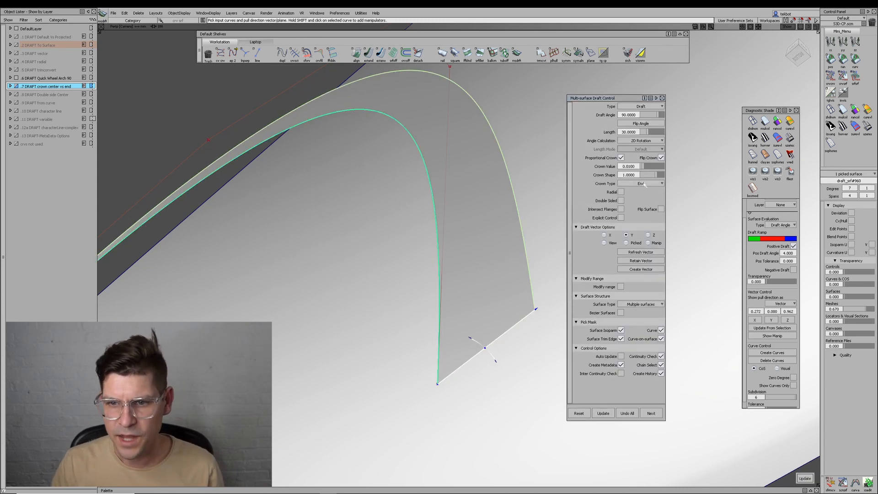
click(635, 166)
text(.0)
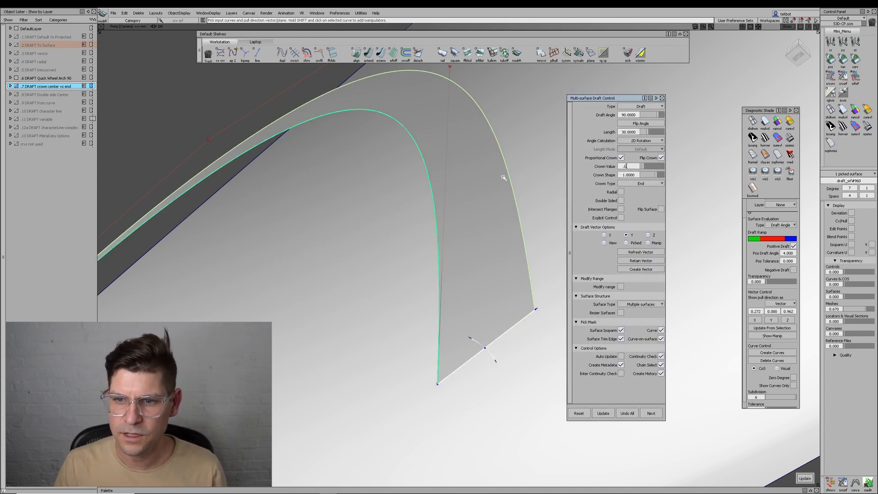
text(2)
key(Return)
alt+shift+drag(504, 177, 452, 286)
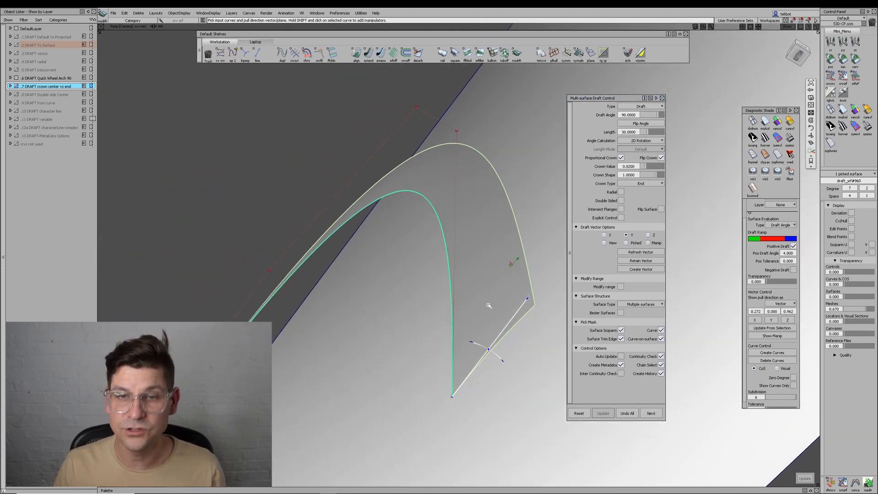
alt+shift+drag(489, 309, 462, 352)
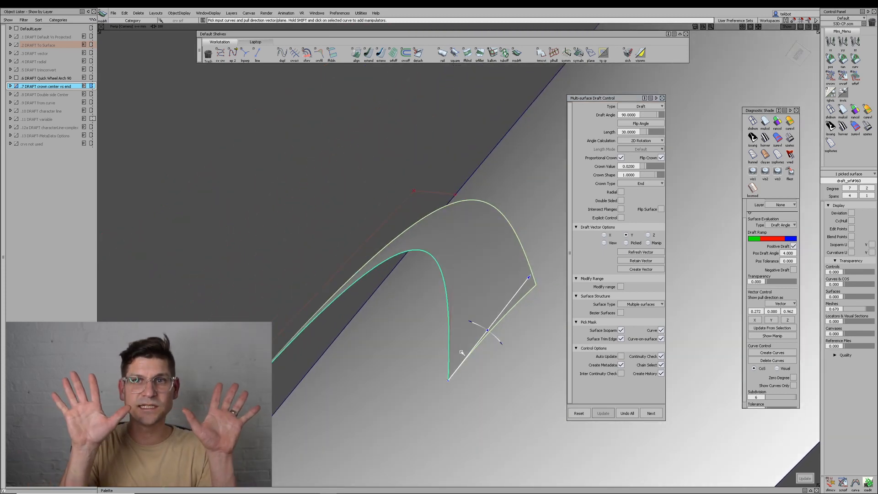
alt+shift+drag(461, 351, 495, 327)
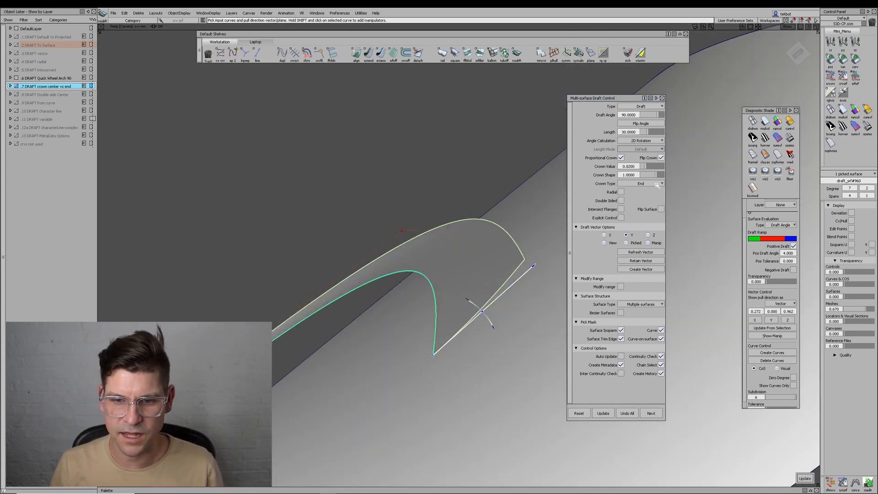
Switch the flange's Crown Type to Central and examine its crowned end
click(641, 183)
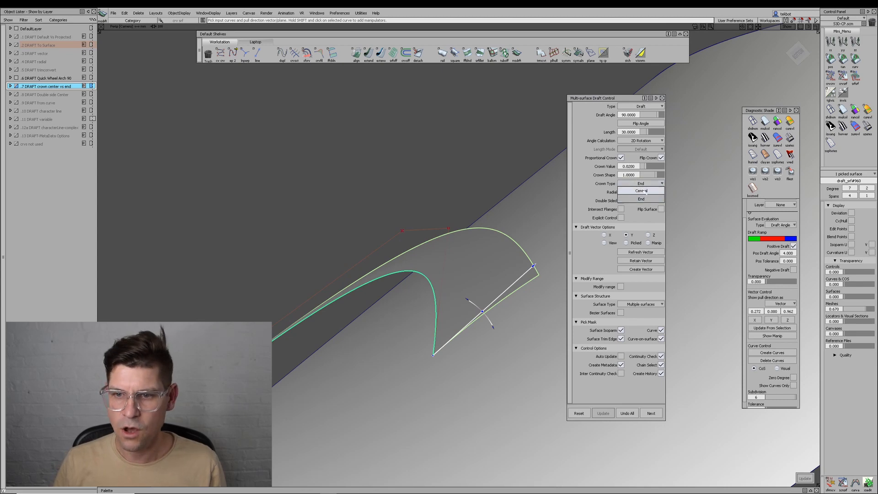
click(638, 192)
alt+shift+right_drag(506, 259, 666, 173)
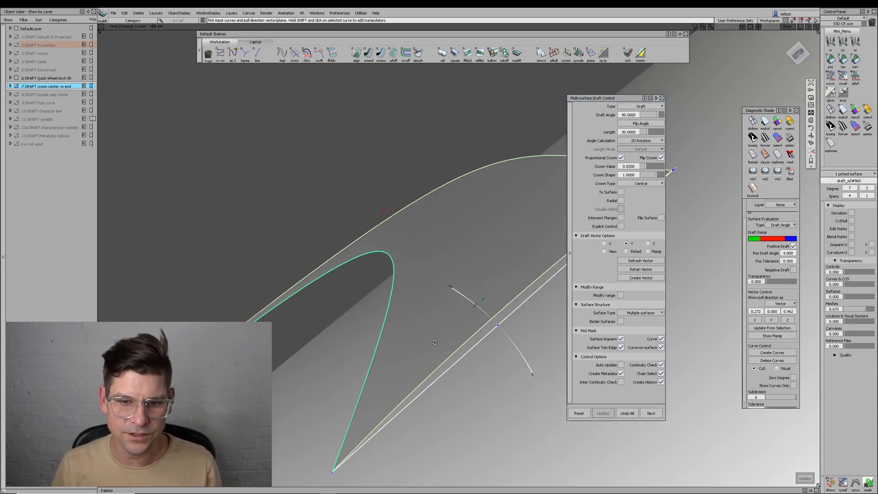
alt+shift+drag(667, 173, 484, 348)
alt+shift+right_drag(484, 348, 517, 334)
alt+shift+middle_drag(517, 333, 445, 336)
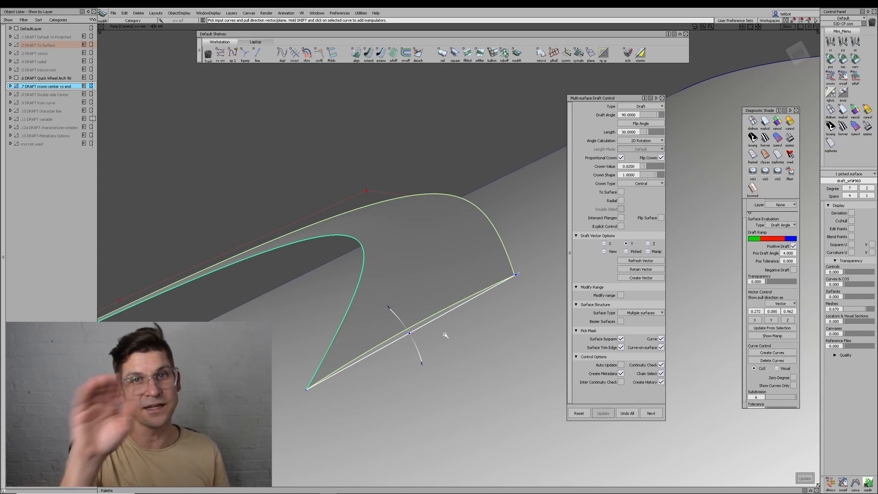
ctrl+shift+drag(438, 347, 434, 389)
click(448, 205)
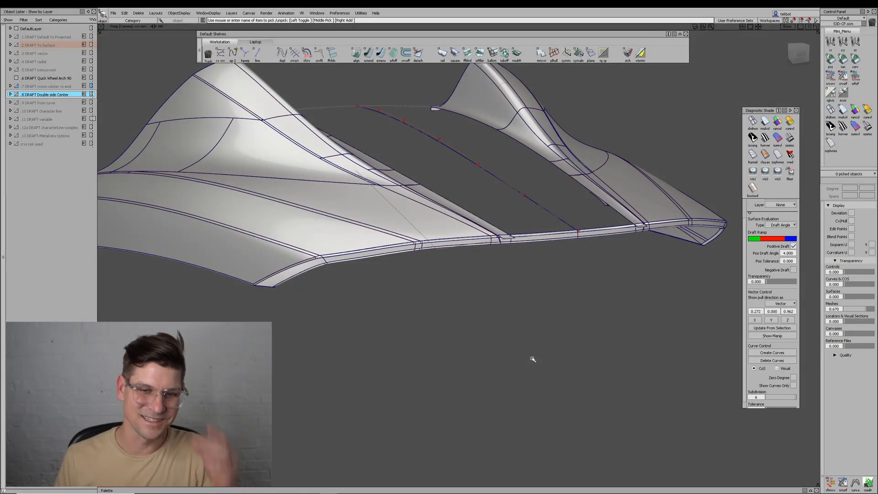
Build a Multi-surface Draft sideways from the centre curve between the two fenders, using a manipulator vector and a 0-degree draft angle
alt+shift+middle_drag(435, 232, 443, 261)
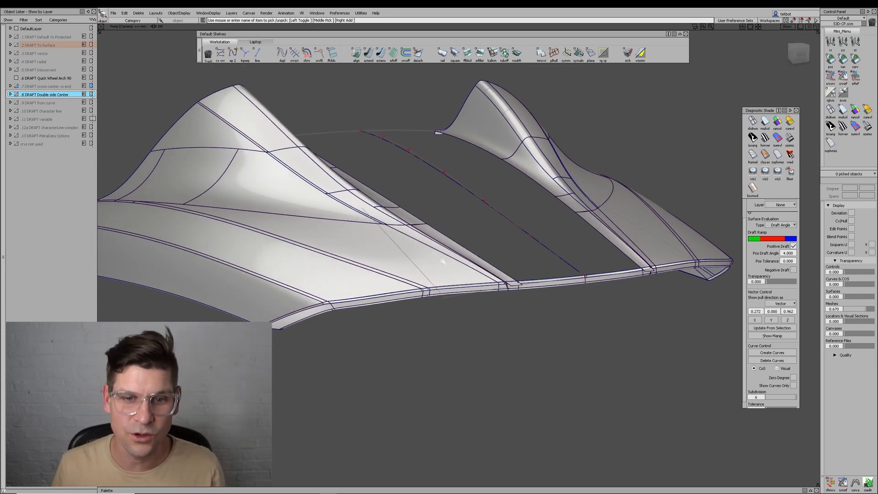
alt+shift+middle_drag(443, 133, 485, 200)
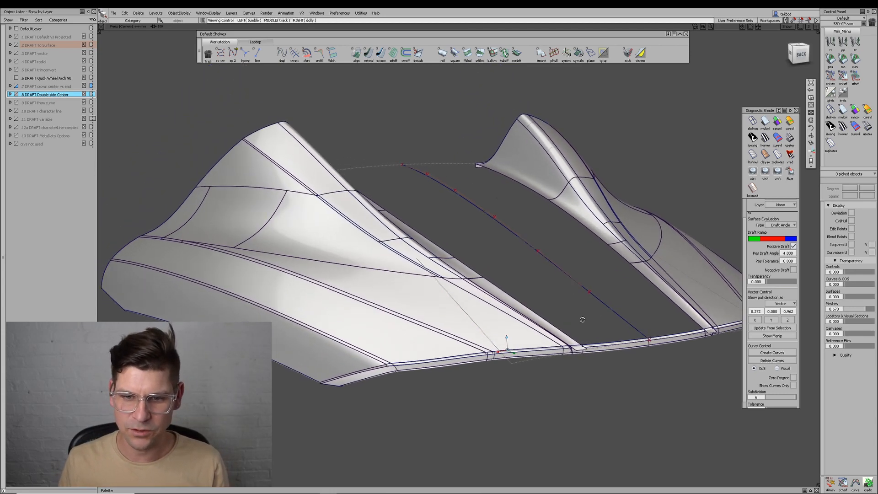
alt+shift+drag(583, 319, 596, 320)
click(516, 52)
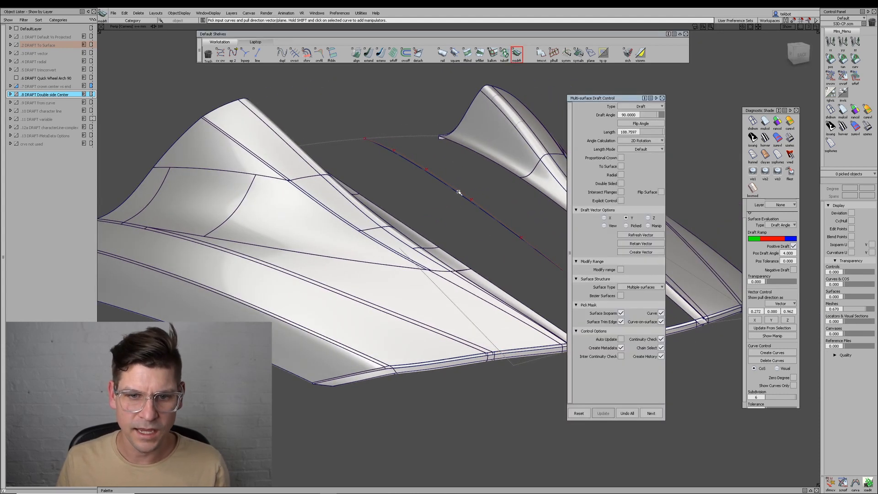
click(460, 201)
click(441, 207)
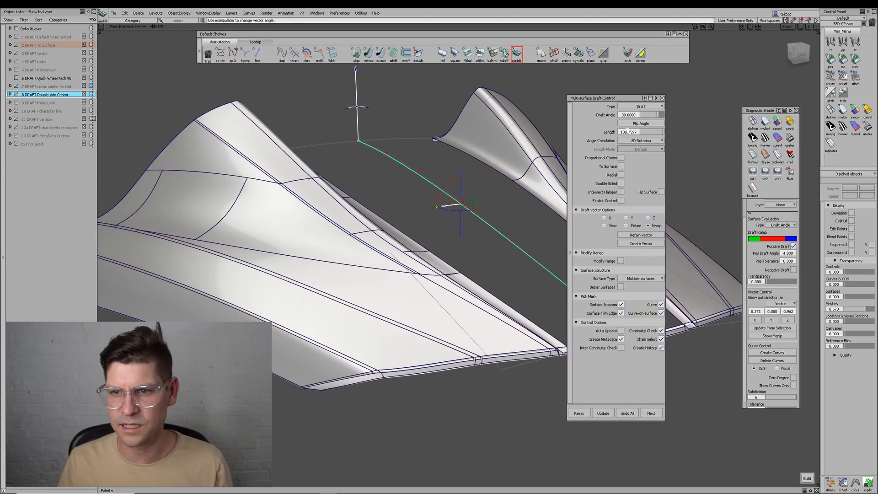
click(636, 115)
text(0)
key(Return)
key(space)
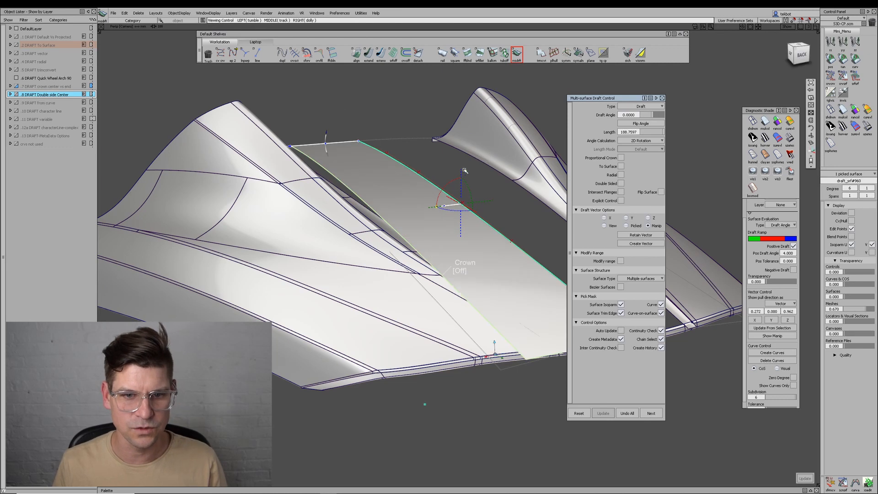
Lengthen the centre draft surface to about 371 mm and make it double-sided as a single surface
alt+shift+drag(465, 169, 395, 132)
drag(341, 122, 272, 126)
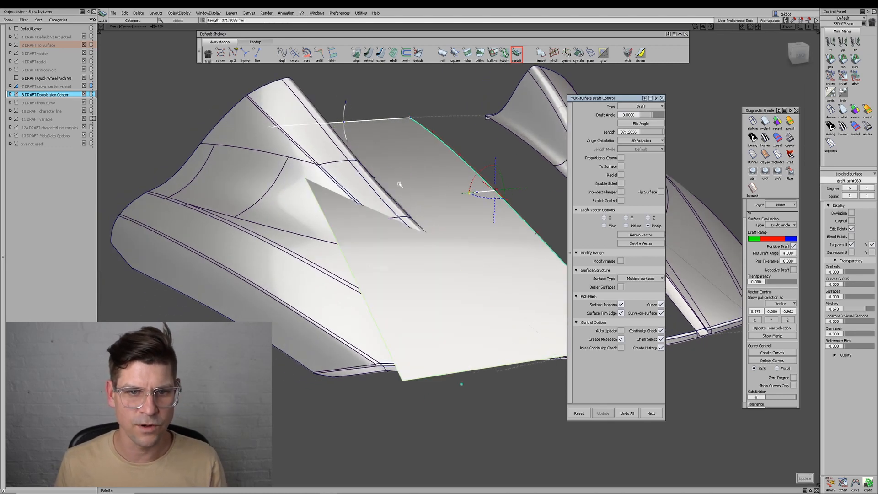
alt+shift+right_drag(494, 280, 463, 282)
alt+shift+middle_drag(462, 283, 422, 255)
alt+shift+right_drag(421, 255, 416, 242)
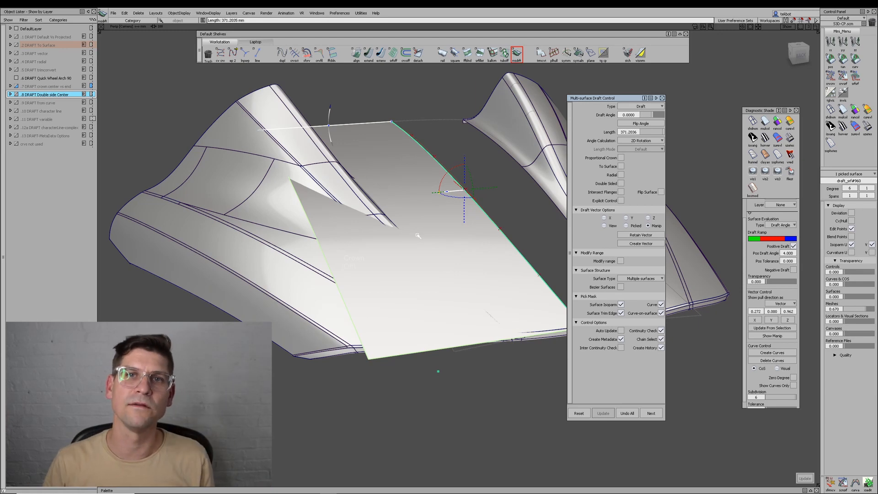
alt+shift+drag(446, 313, 439, 302)
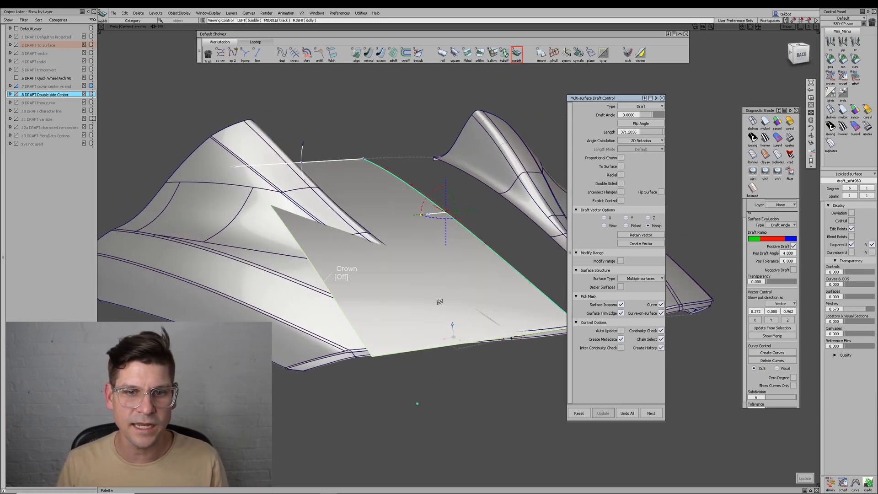
alt+shift+middle_drag(439, 302, 417, 291)
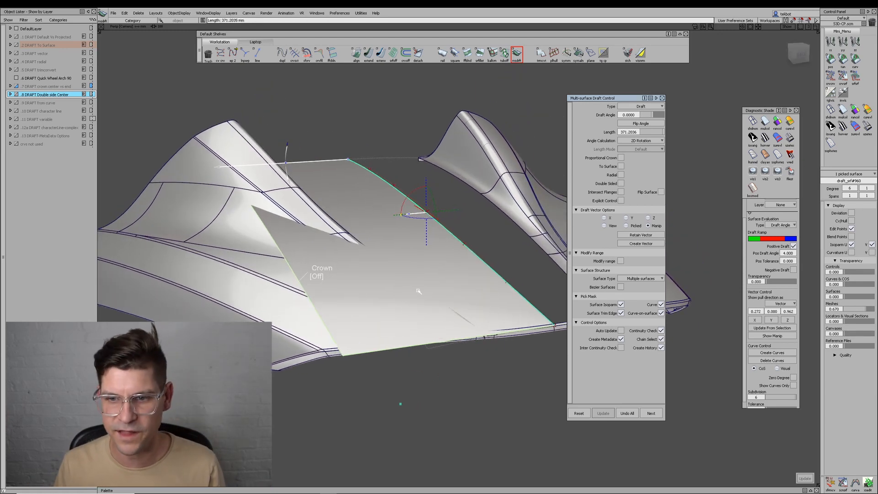
click(621, 184)
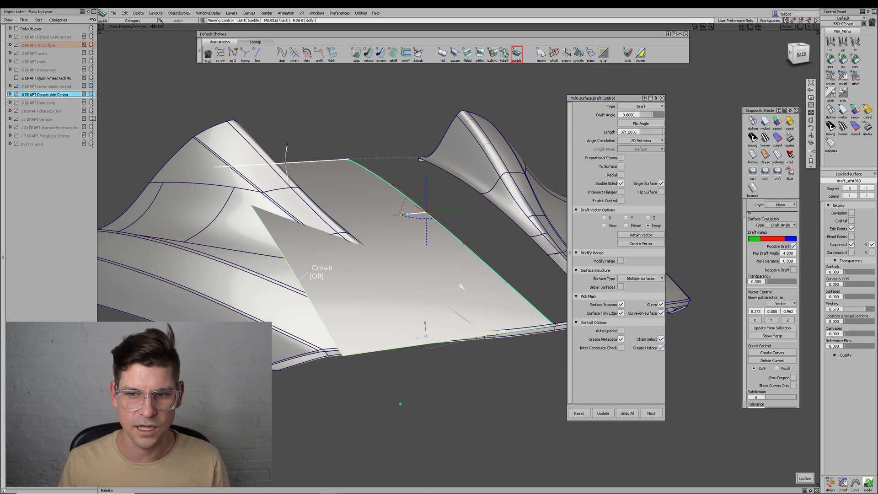
mouse_move(496, 227)
alt+shift+mouse_down()
mouse_move(431, 240)
mouse_move(481, 232)
alt+shift+mouse_up()
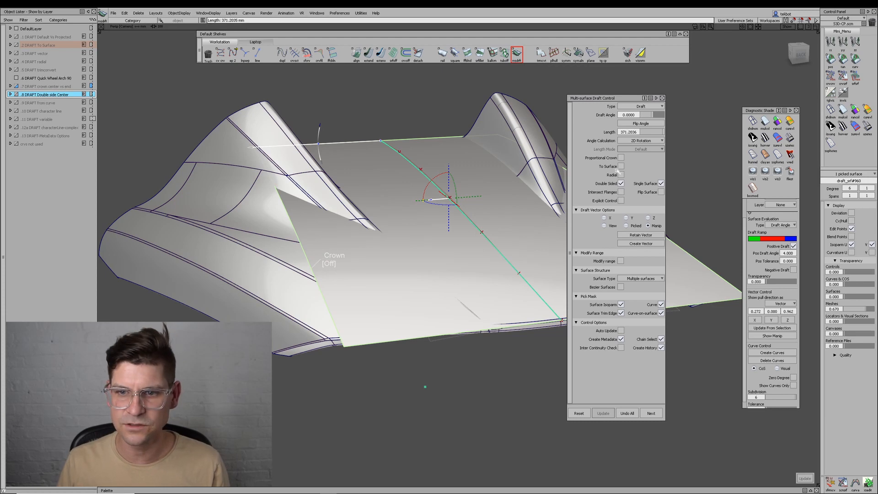
Turn on Proportional Crown for the double-sided draft and shorten it to about 304 mm
click(621, 157)
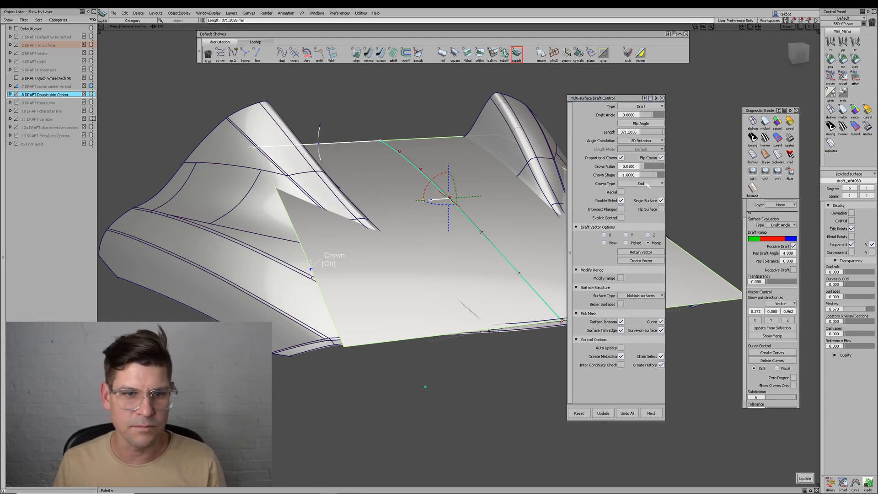
mouse_move(497, 274)
alt+shift+mouse_down()
mouse_move(476, 256)
mouse_move(492, 281)
alt+shift+mouse_up()
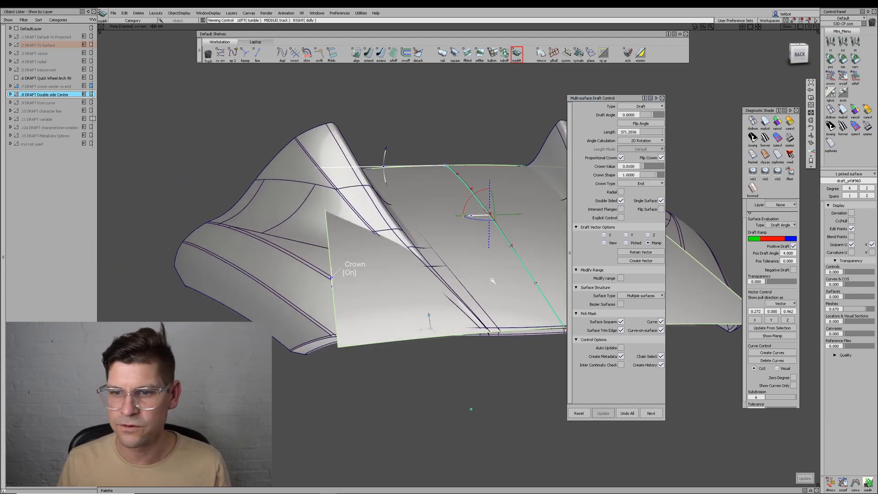
drag(317, 168, 340, 167)
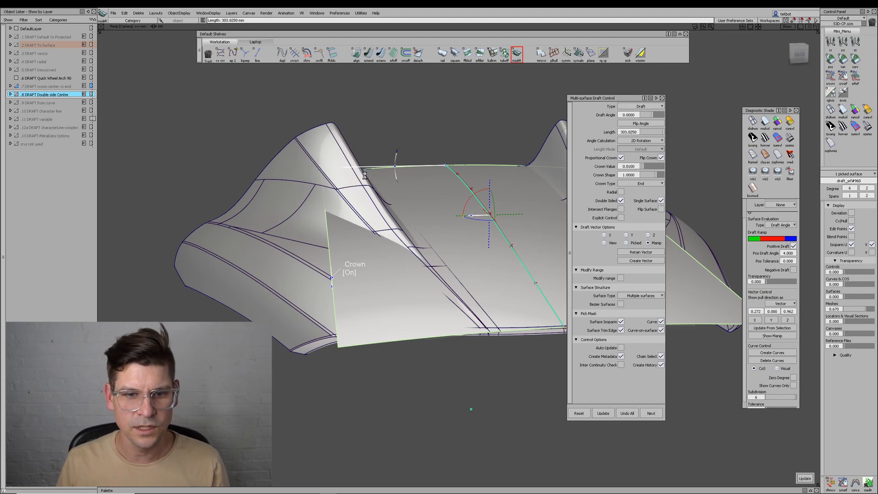
alt+shift+drag(474, 307, 471, 412)
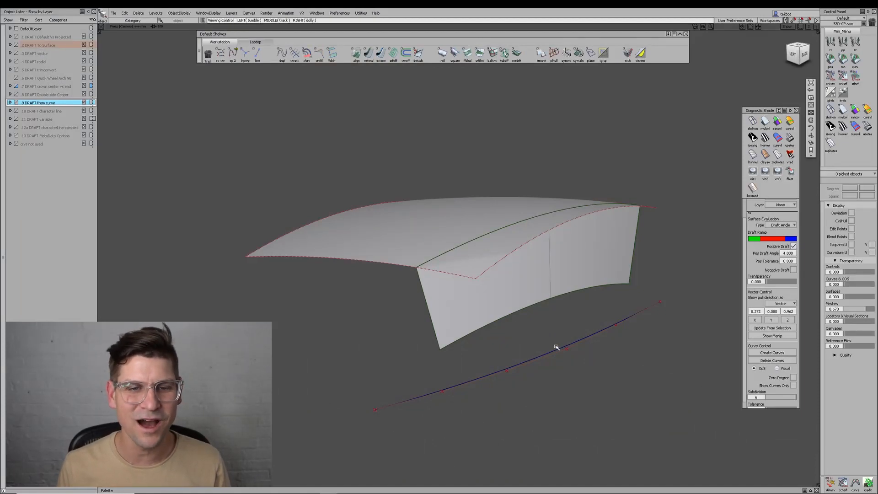
Open the construction history settings of the prepared Normal flange beneath the curved panel and examine its shape
alt+shift+middle_drag(554, 347, 539, 351)
alt+shift+drag(539, 350, 543, 384)
ctrl+shift+drag(527, 208, 540, 288)
click(543, 289)
alt+shift+middle_drag(496, 380, 426, 331)
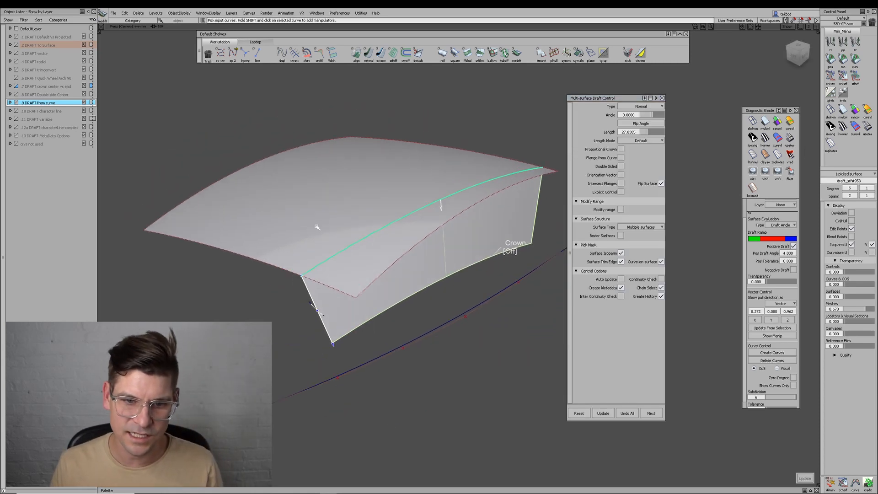
alt+shift+drag(328, 224, 431, 192)
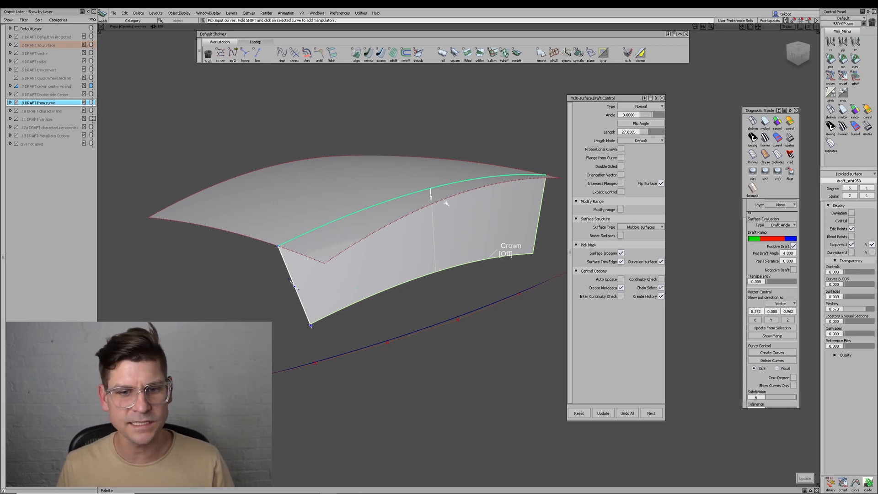
Delete the prepared flange beneath the curved panel
ctrl+shift+drag(446, 203, 449, 289)
click(455, 231)
click(446, 242)
key(Delete)
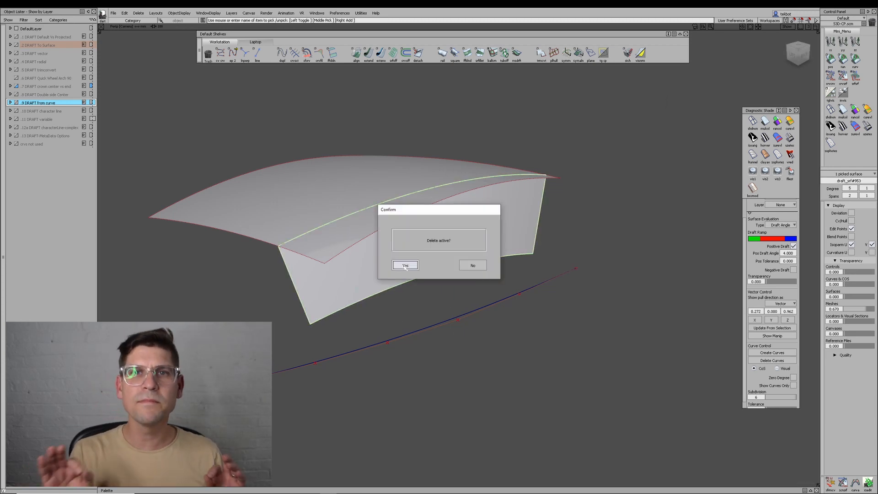
click(405, 265)
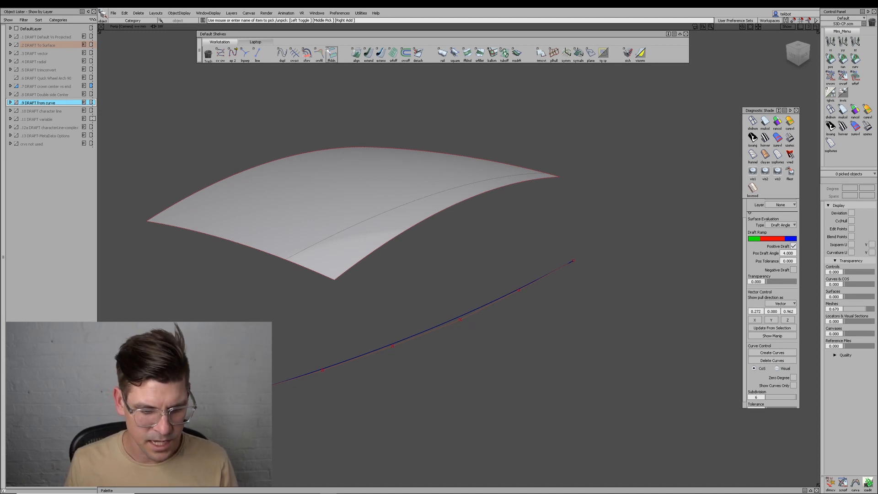
Fit a degree 5, single-span curve to the curve-on-surface running across the curved panel
mouse_move(309, 489)
click(335, 472)
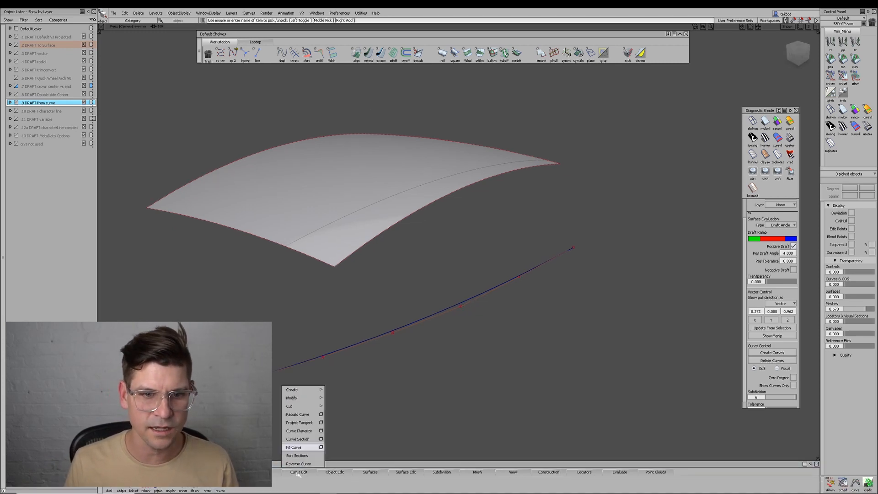
click(294, 447)
click(381, 201)
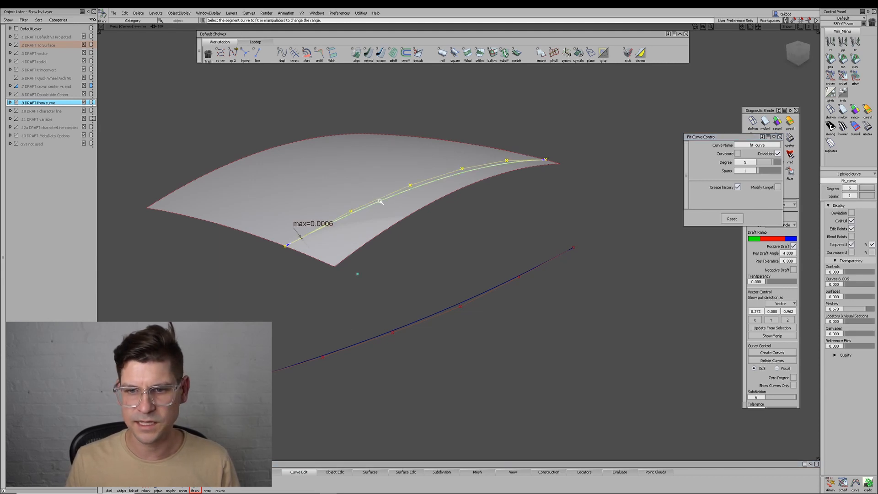
alt+shift+drag(432, 229, 380, 305)
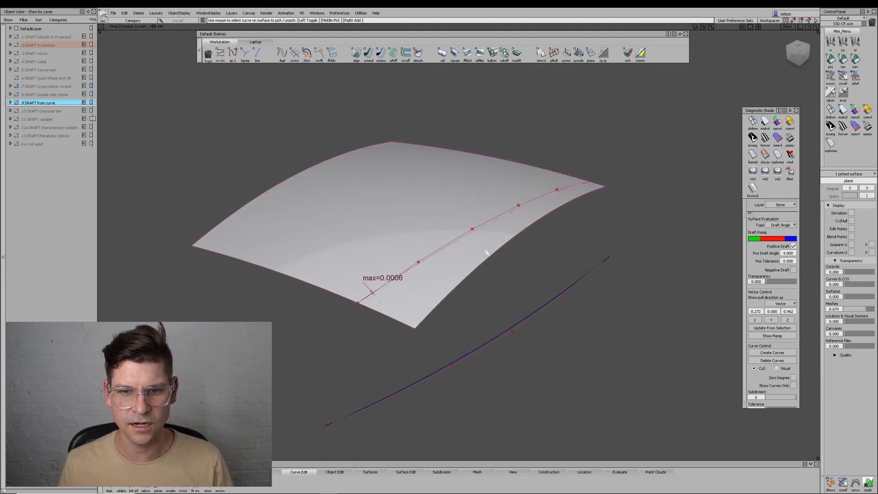
Delete the original curve-on-surface from the curved panel, keeping the fitted curve
key(Delete)
click(406, 268)
alt+shift+drag(407, 268, 444, 251)
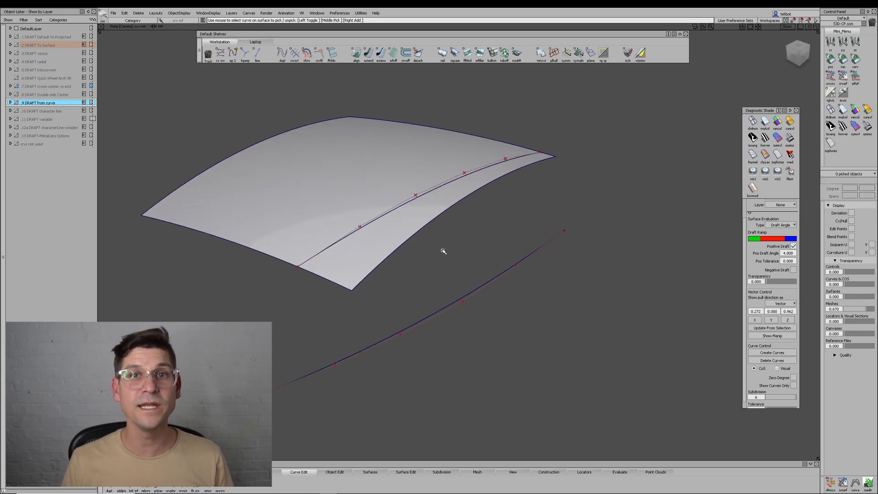
Set up Multi-surface Draft with type Normal and enable Flange from Curve with the From Surface option
click(514, 56)
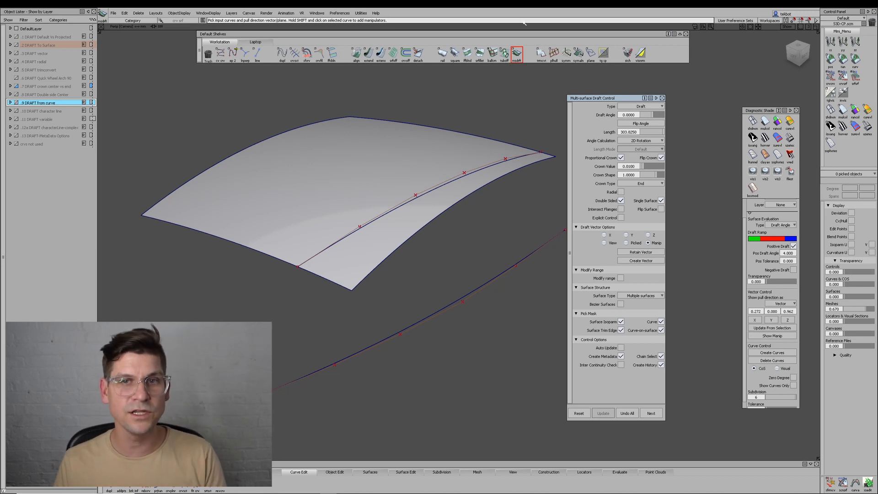
click(651, 106)
click(640, 117)
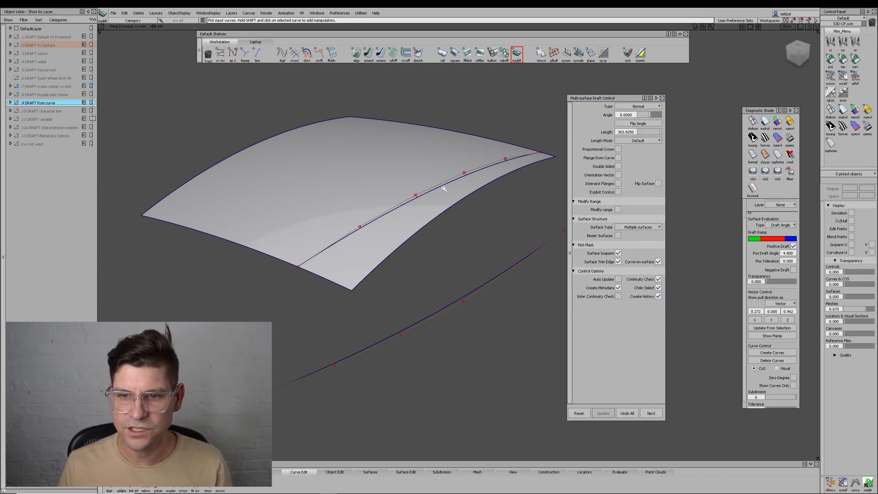
alt+shift+middle_drag(443, 188, 462, 188)
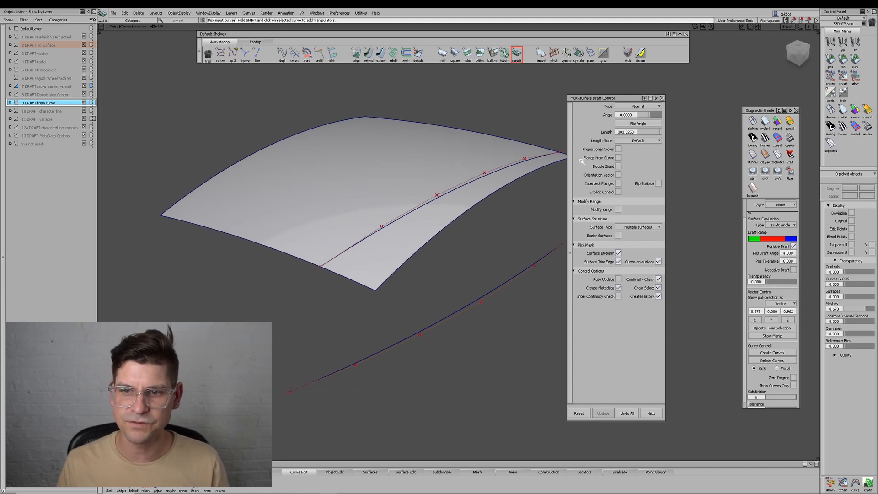
click(619, 158)
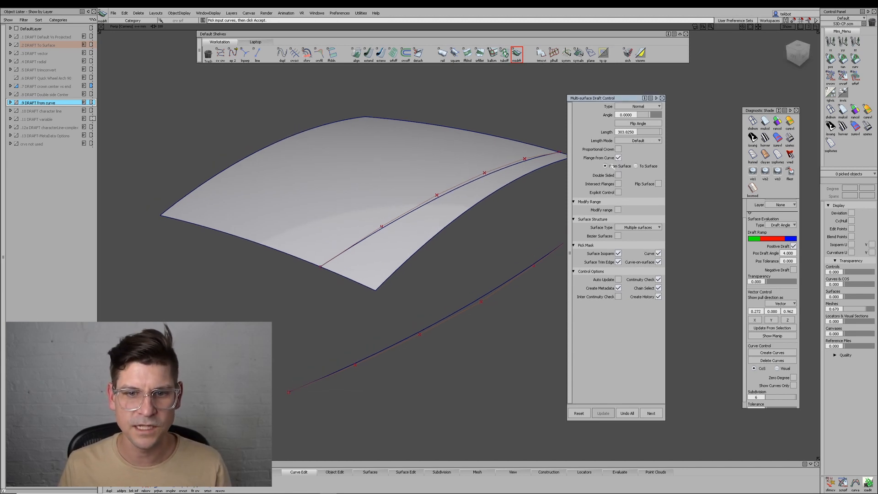
Build a 40 mm flange from the fitted curve, using the curved panel for the normals with Flip Surface enabled
click(478, 180)
alt+shift+middle_drag(504, 202, 514, 215)
key(space)
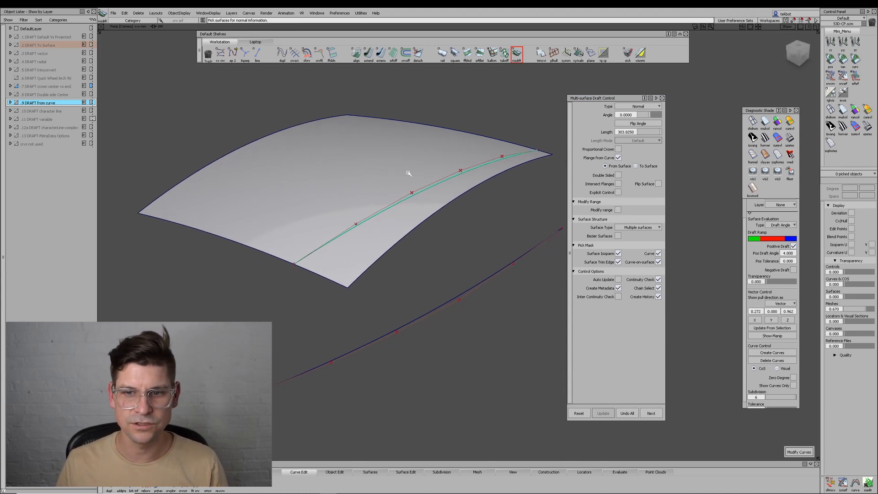
click(417, 226)
click(658, 183)
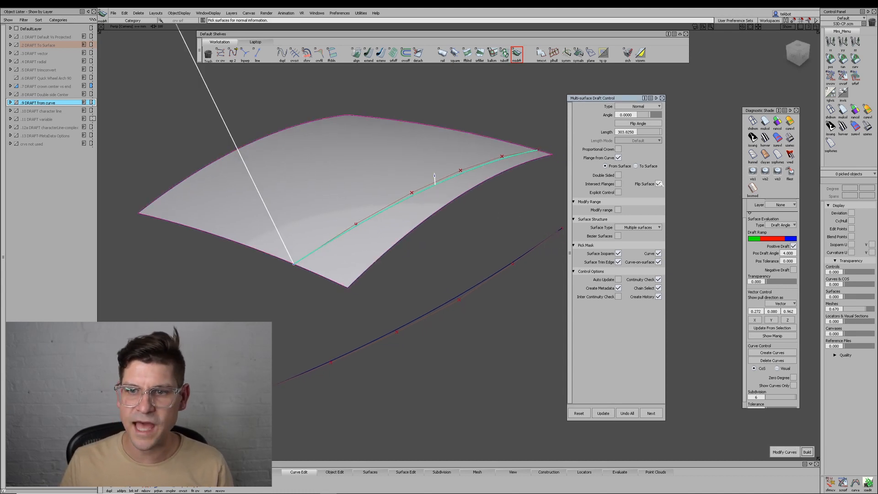
drag(659, 132, 647, 132)
key(space)
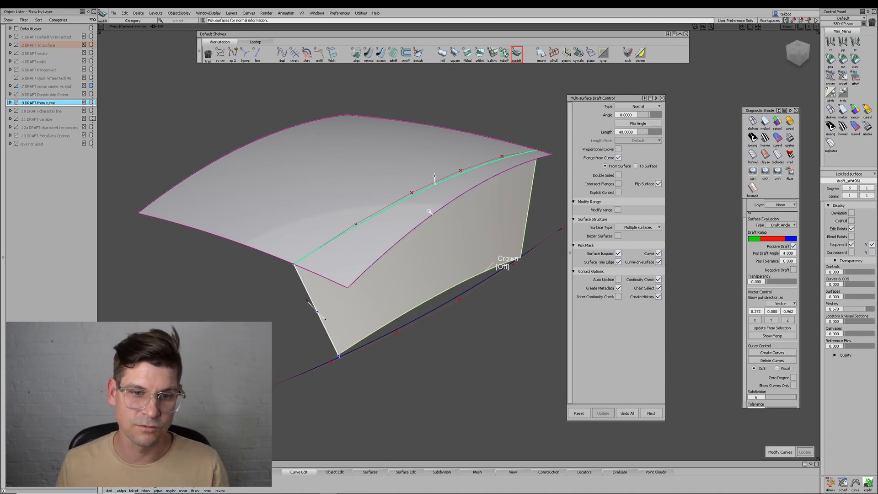
mouse_move(429, 211)
alt+shift+mouse_down()
mouse_move(423, 229)
mouse_move(431, 217)
alt+shift+mouse_up()
key(Escape)
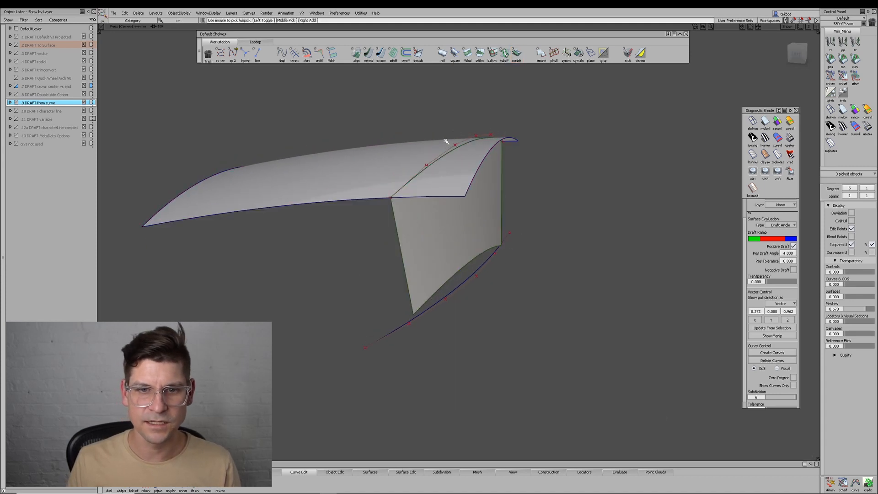
Try moving a CV of the fitted curve to reshape the flange, and undo the move
click(444, 147)
click(539, 172)
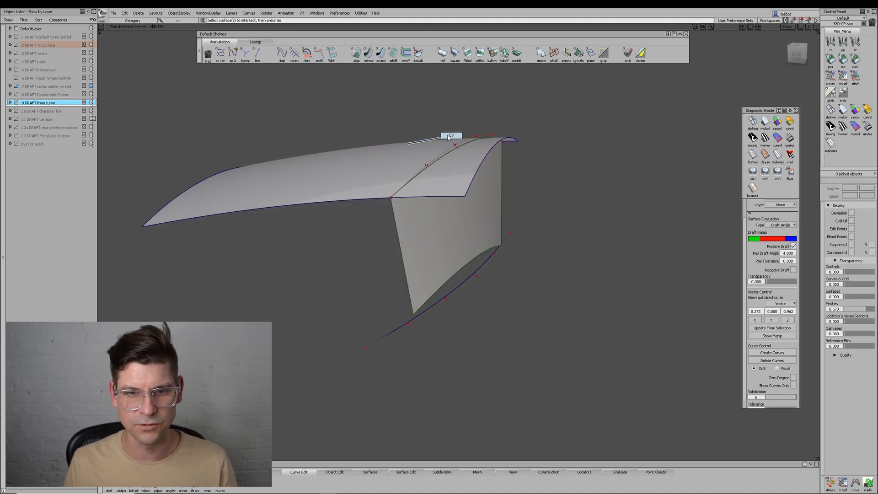
click(452, 146)
key(m)
drag(531, 214, 562, 198)
key(ctrl+z)
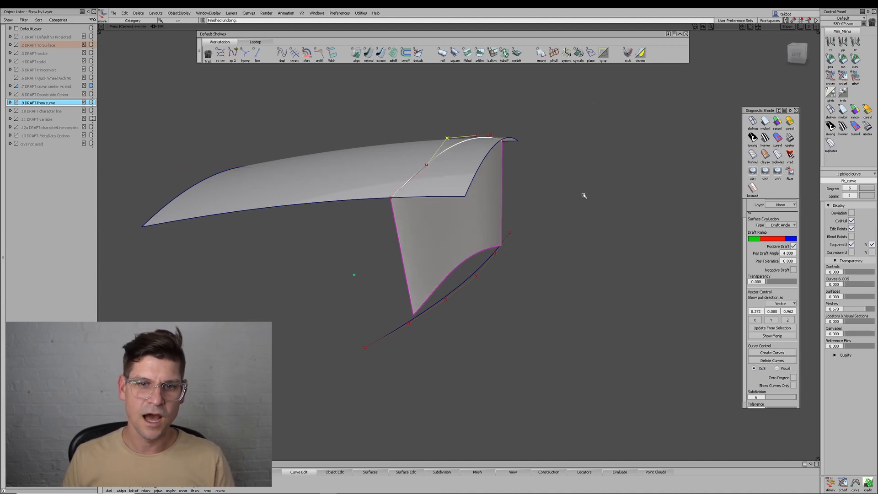
key(ctrl+z)
ctrl+shift+drag(555, 252, 513, 182)
alt+shift+drag(558, 202, 535, 252)
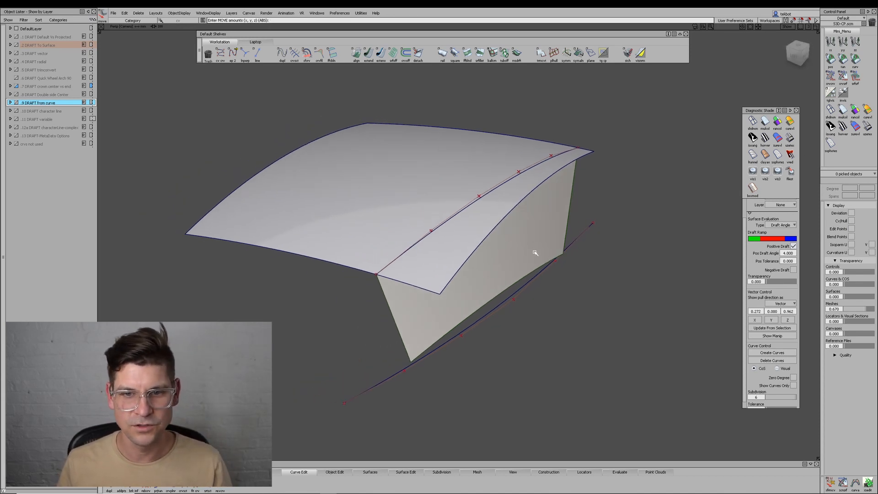
alt+shift+drag(454, 298, 439, 280)
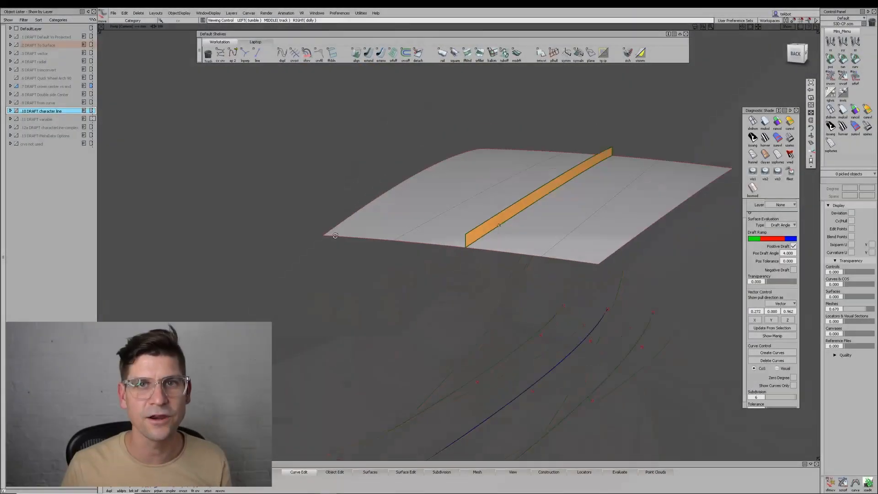
Create a Freeform Blend from one panel line to the orange flange's upper edge, setting the start to Connect Ends and changing the end type
alt+shift+middle_drag(475, 232, 469, 240)
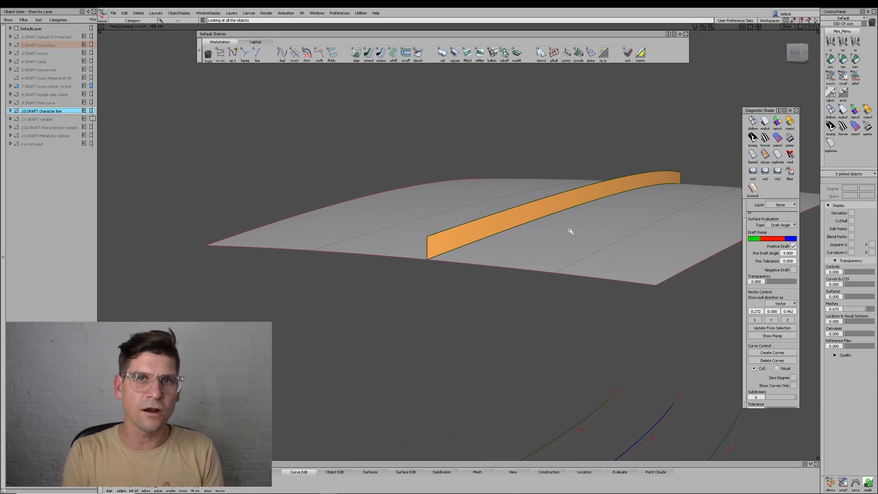
alt+shift+drag(472, 218, 514, 221)
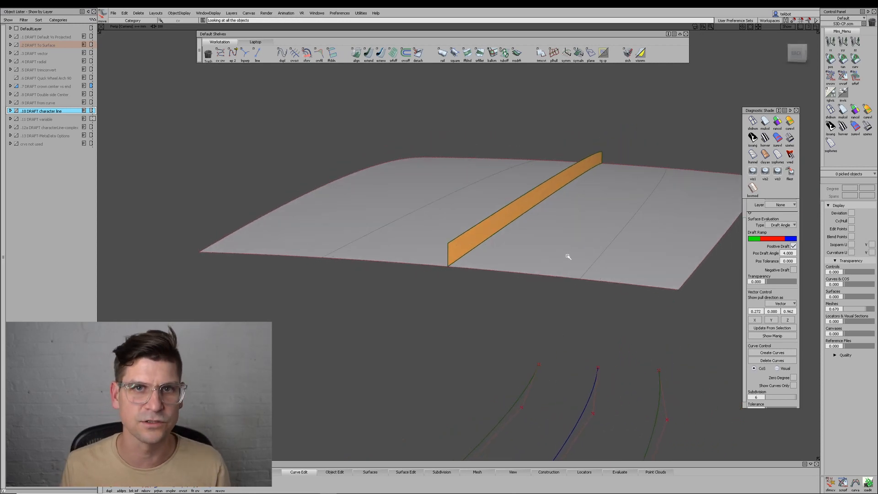
click(467, 53)
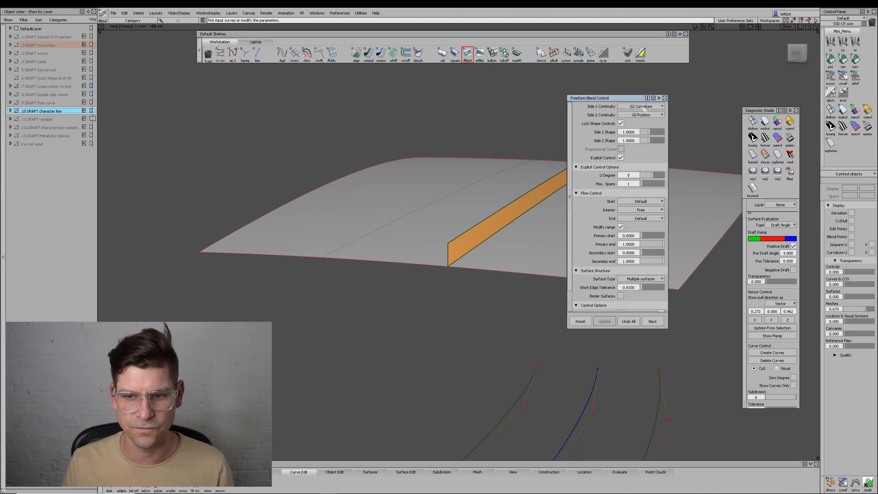
alt+shift+drag(549, 216, 490, 232)
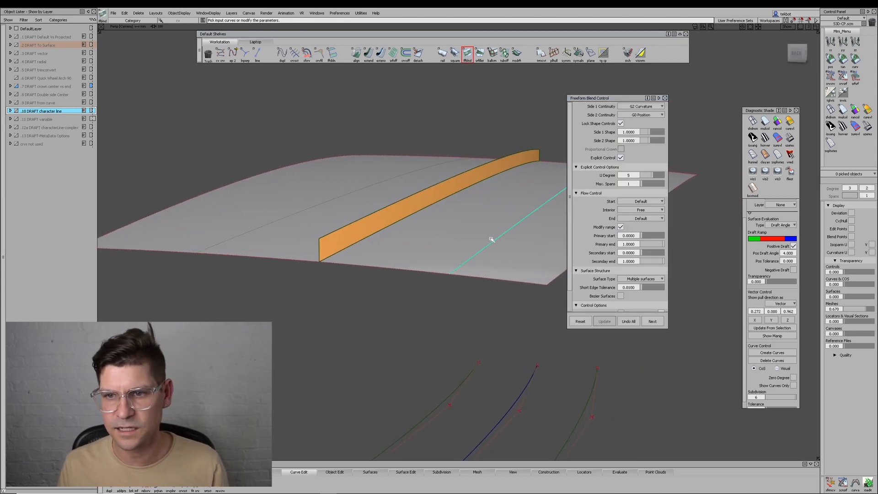
click(411, 204)
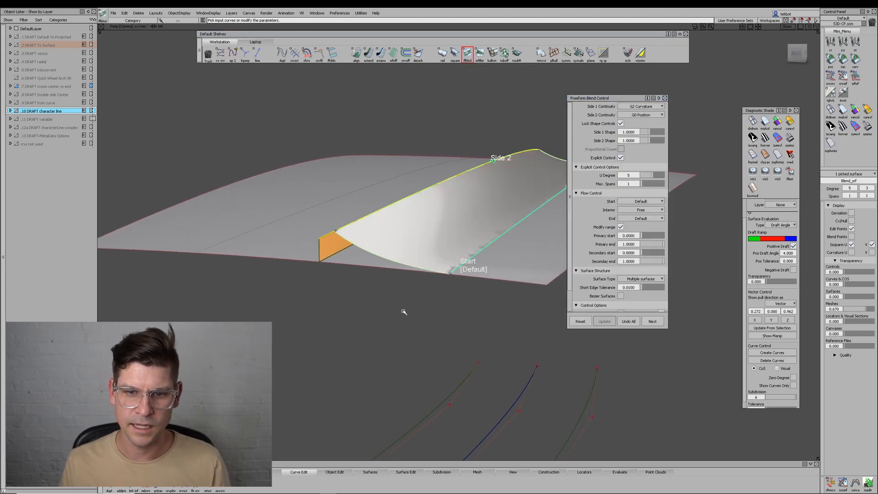
click(483, 270)
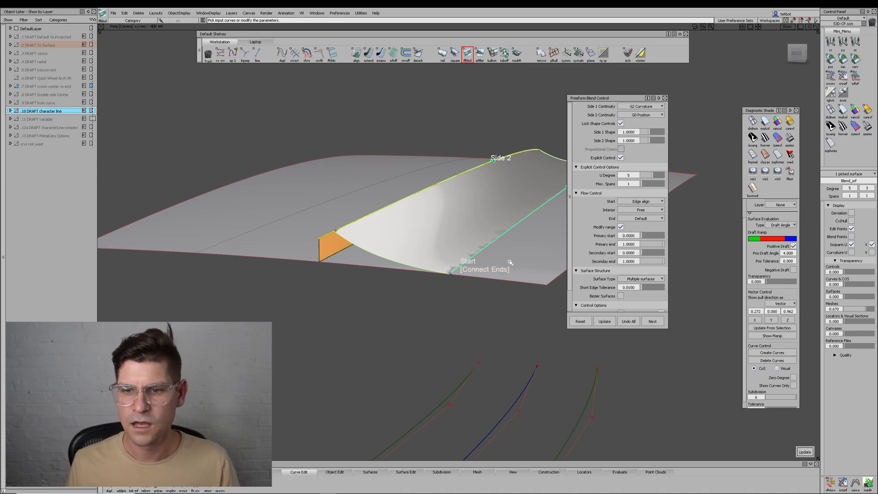
alt+shift+drag(485, 267, 496, 257)
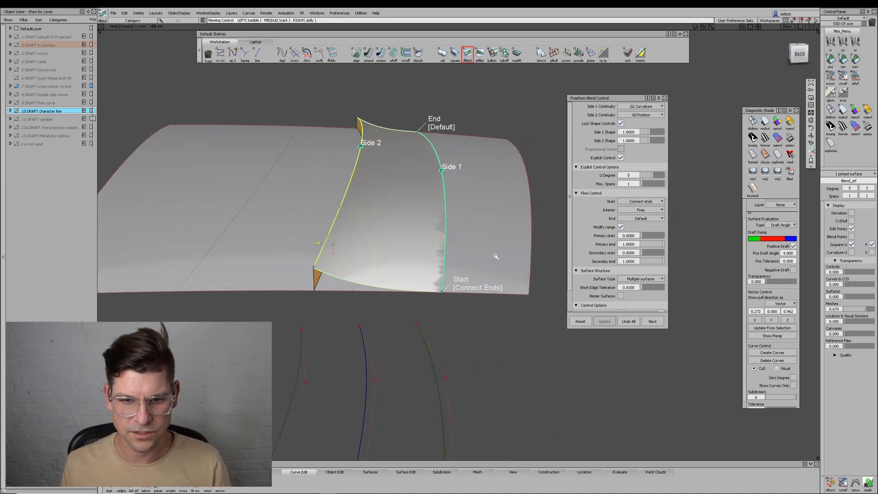
click(442, 127)
ctrl+shift+drag(303, 306, 280, 248)
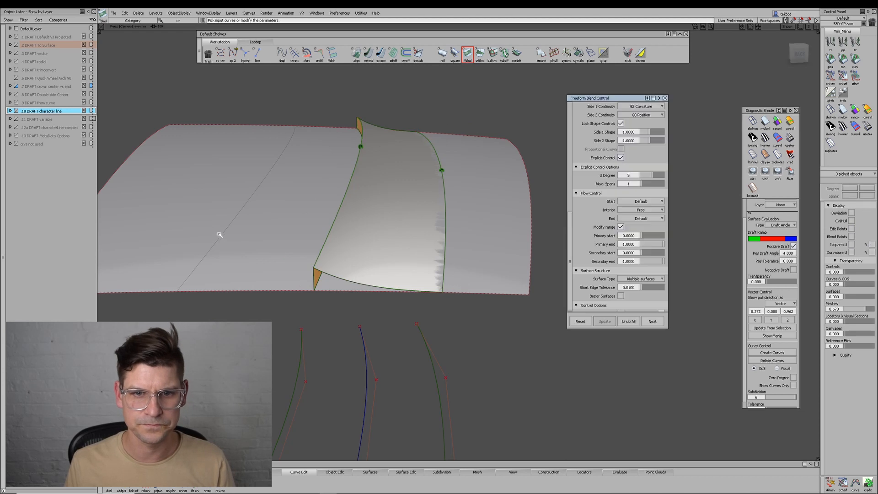
Blend the panel line on the flange's opposite side to its upper edge, with start Connect Ends and end Edge Align
click(220, 236)
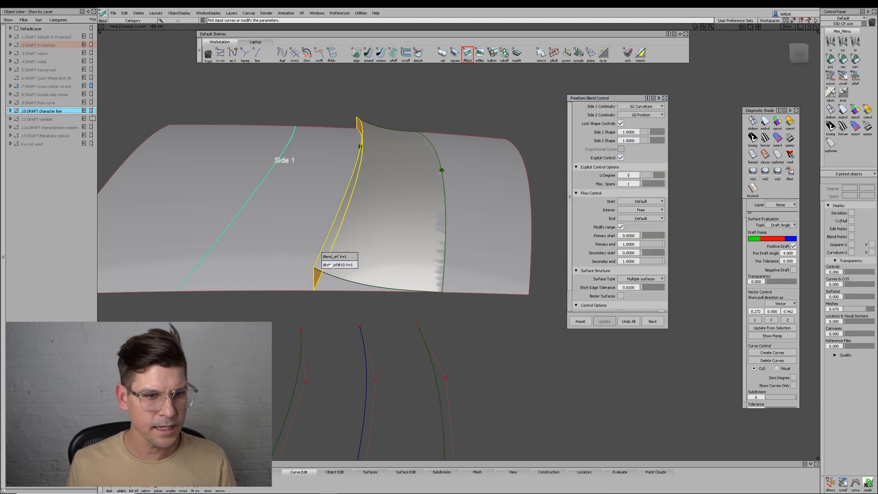
click(322, 259)
click(211, 287)
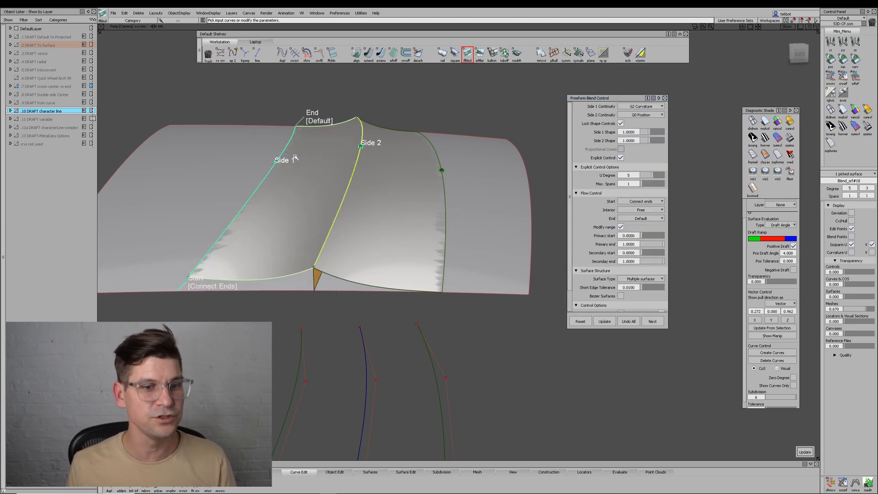
click(320, 123)
click(322, 121)
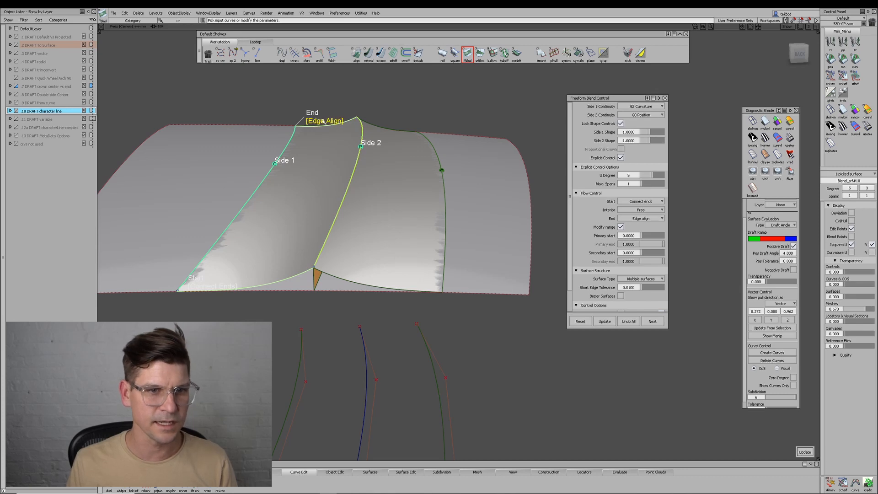
ctrl+shift+drag(379, 359, 391, 167)
alt+shift+drag(391, 167, 416, 248)
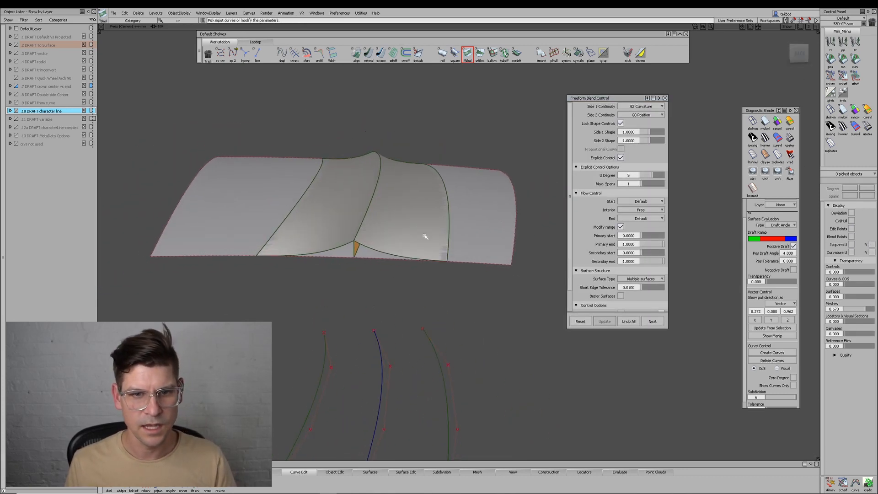
Edit the orange flange beneath the character line and extend its length to about 45.58 mm, updating both blends
alt+shift+drag(365, 294, 322, 291)
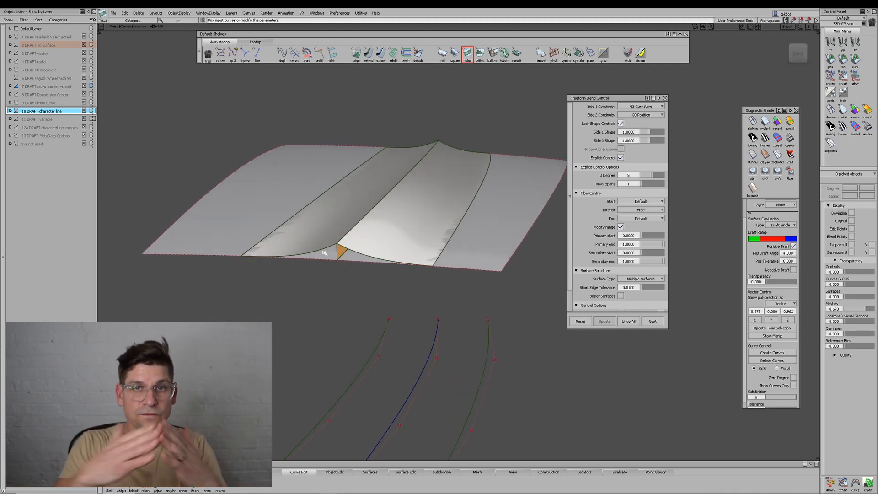
key(ctrl+q)
click(340, 250)
drag(336, 242, 337, 209)
key(space)
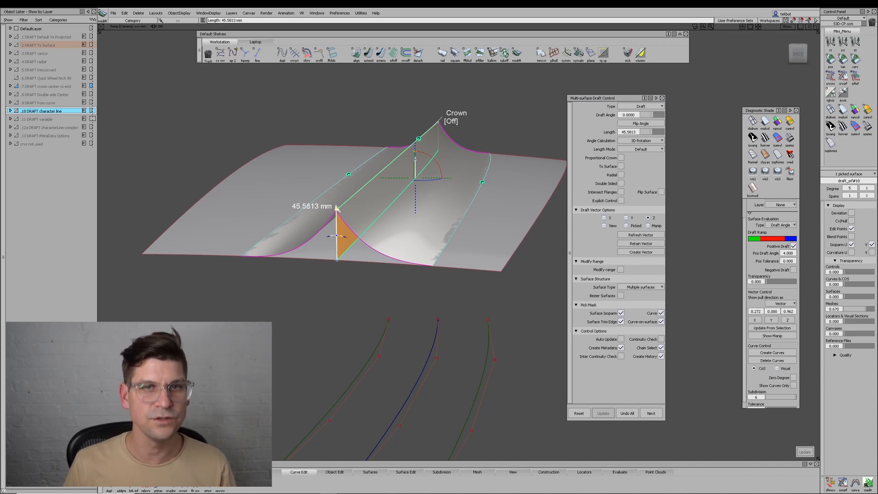
alt+shift+drag(336, 235, 427, 225)
alt+shift+drag(366, 183, 337, 220)
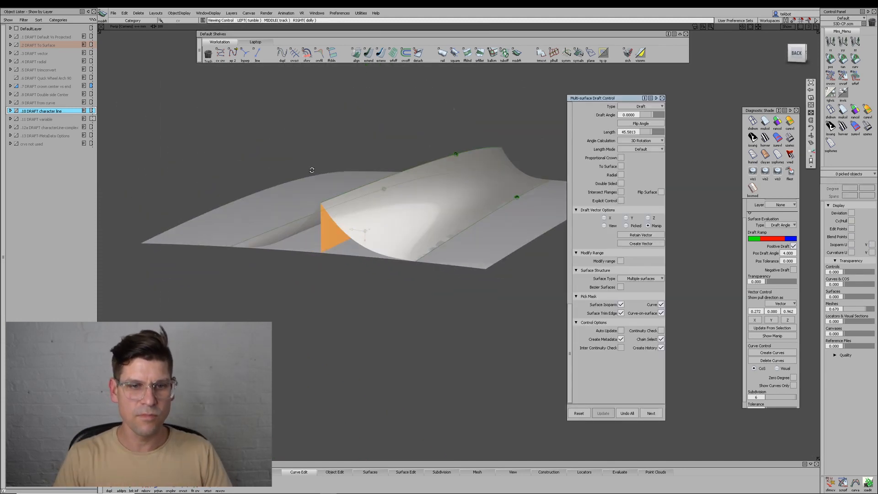
Set the orange flange's length beneath the character line to 5 mm and update the blends
click(338, 222)
click(347, 231)
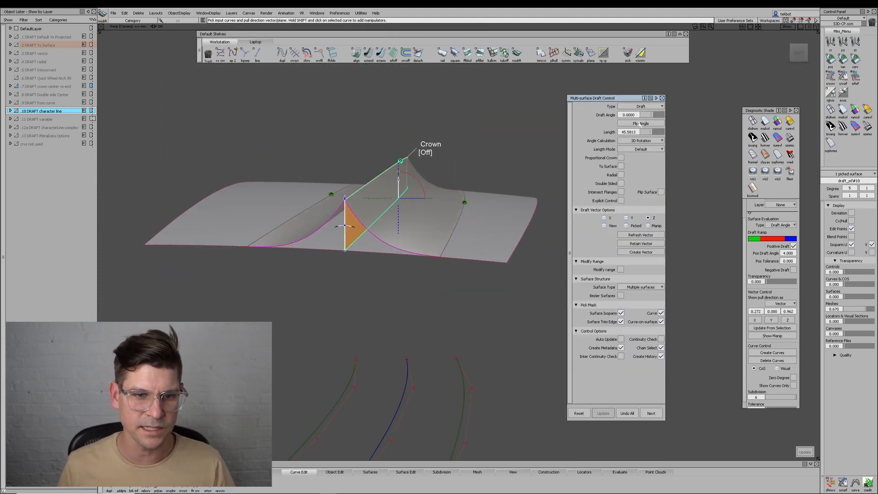
drag(636, 132, 539, 146)
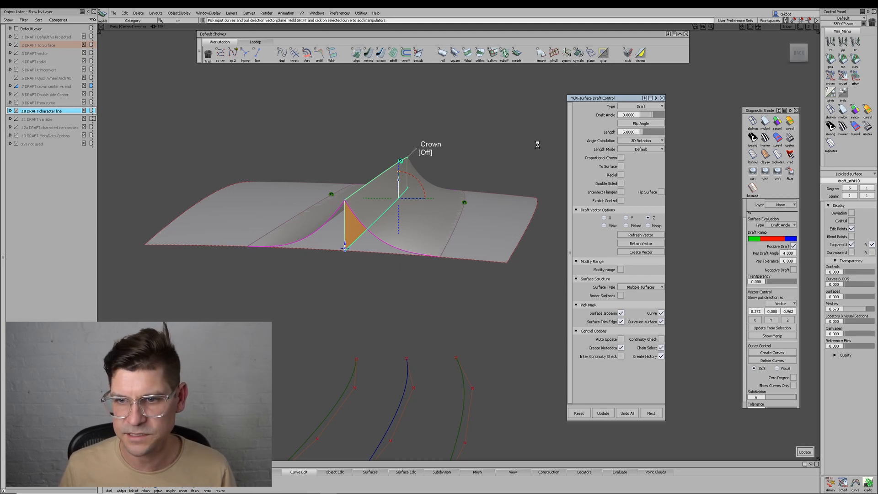
text(5)
key(Return)
alt+shift+right_drag(462, 219, 416, 238)
alt+shift+drag(416, 239, 603, 318)
key(Delete)
ctrl+shift+right_drag(603, 318, 493, 242)
On the variable draft example, add a manipulator at the orange draft's near end and reduce the length to about 6.1 mm
alt+shift+drag(494, 242, 449, 220)
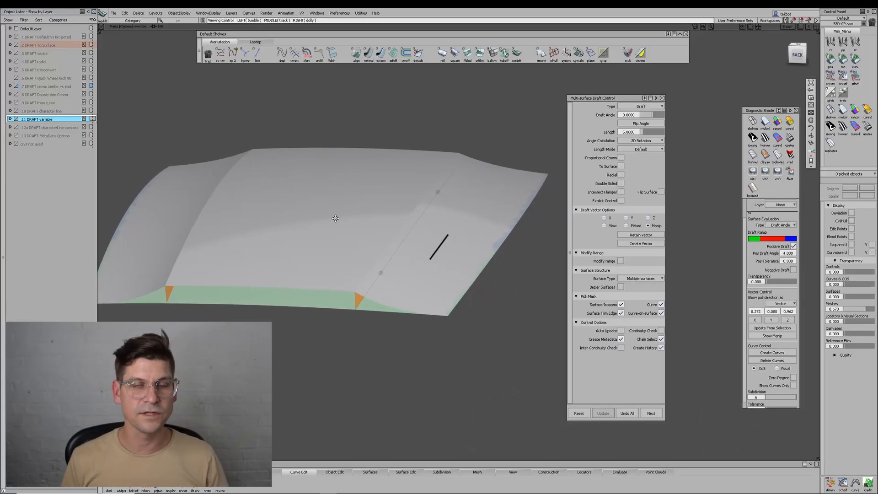
alt+shift+drag(335, 218, 335, 218)
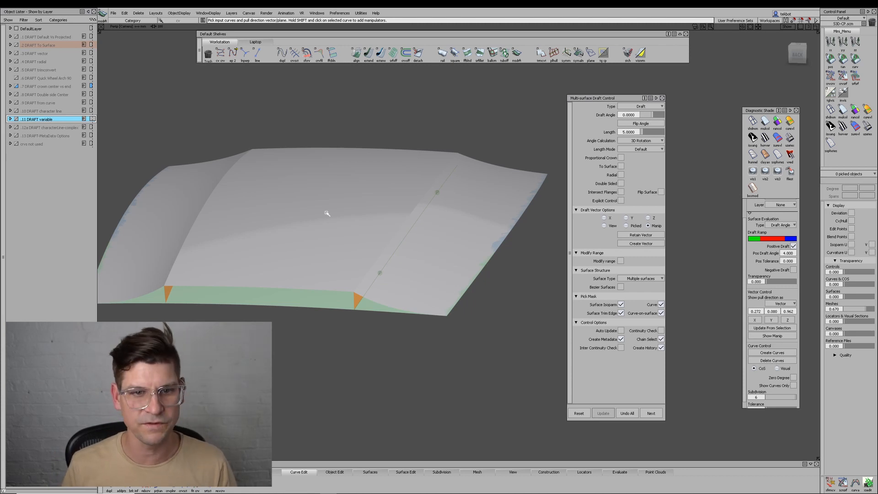
alt+shift+drag(329, 226, 372, 291)
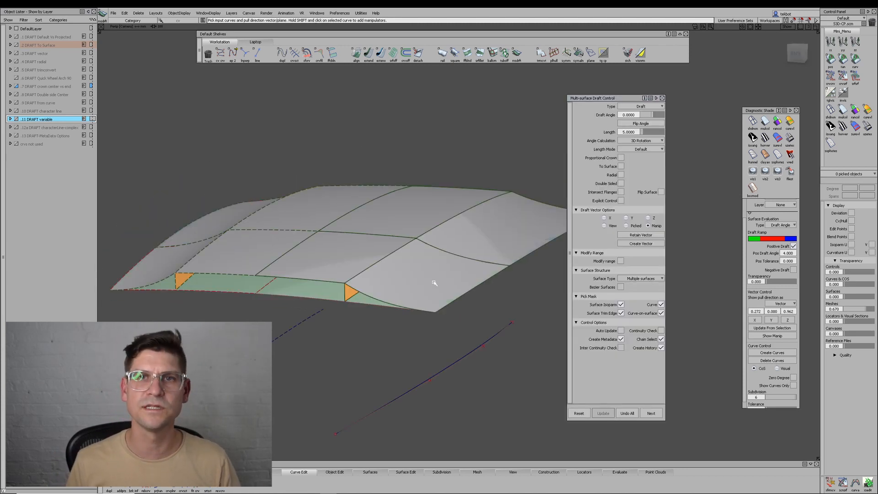
alt+shift+drag(435, 279, 364, 265)
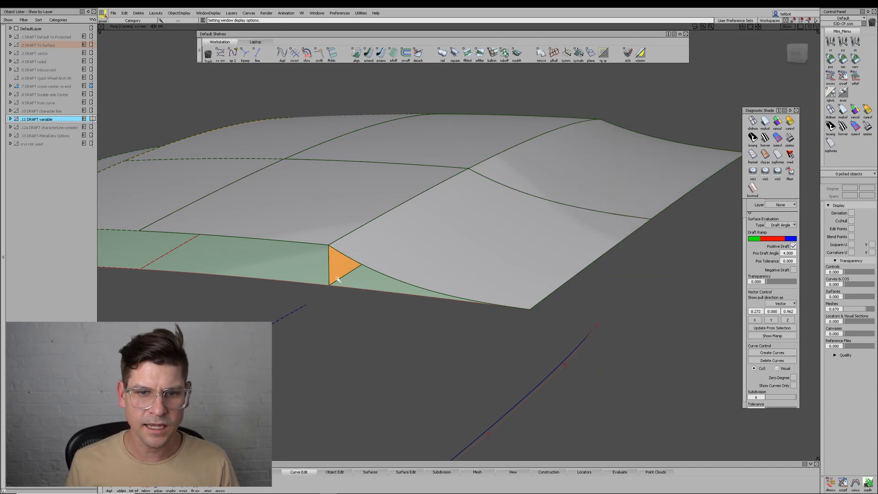
click(334, 265)
alt+shift+drag(333, 265, 396, 285)
alt+shift+drag(446, 356, 298, 331)
shift+click(360, 271)
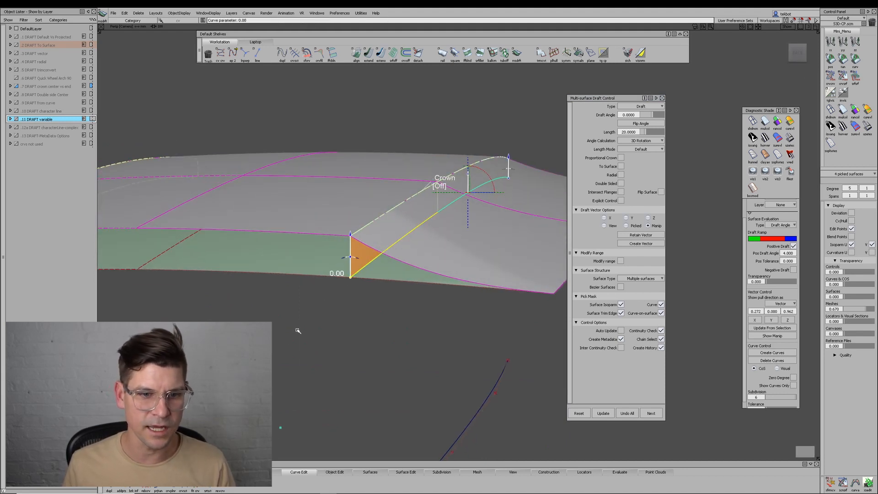
drag(353, 233, 402, 355)
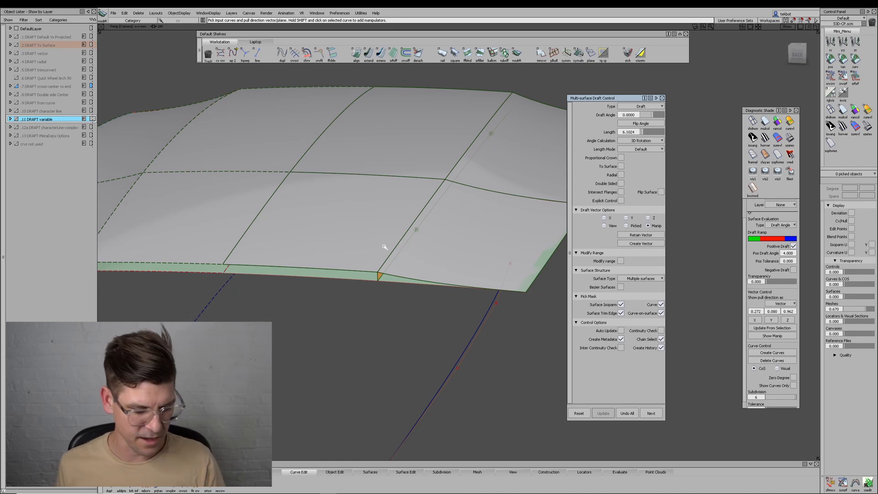
Edit the aligned surface above the variable draft and turn off its Blending option
alt+shift+drag(387, 244, 326, 275)
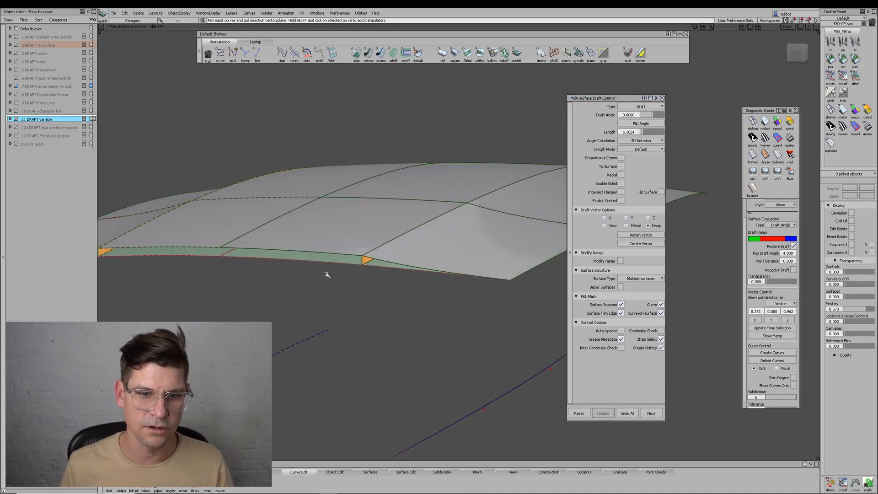
alt+shift+drag(355, 185, 359, 274)
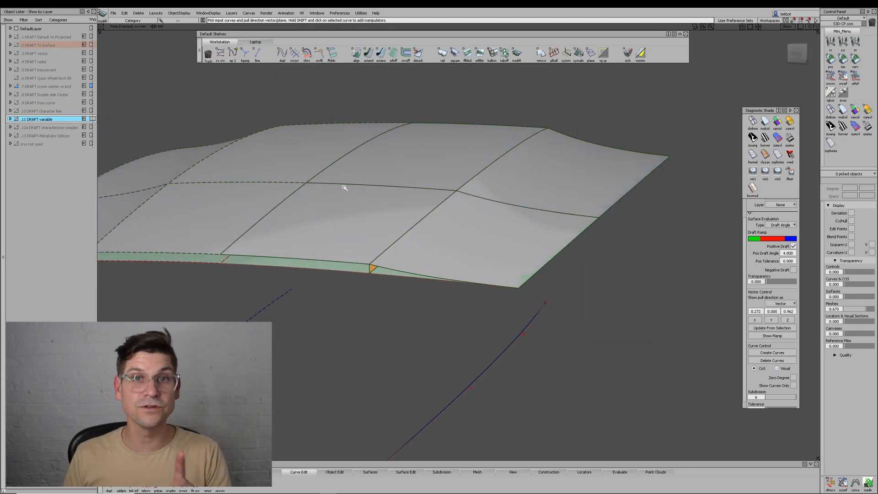
ctrl+shift+drag(345, 188, 348, 219)
click(351, 216)
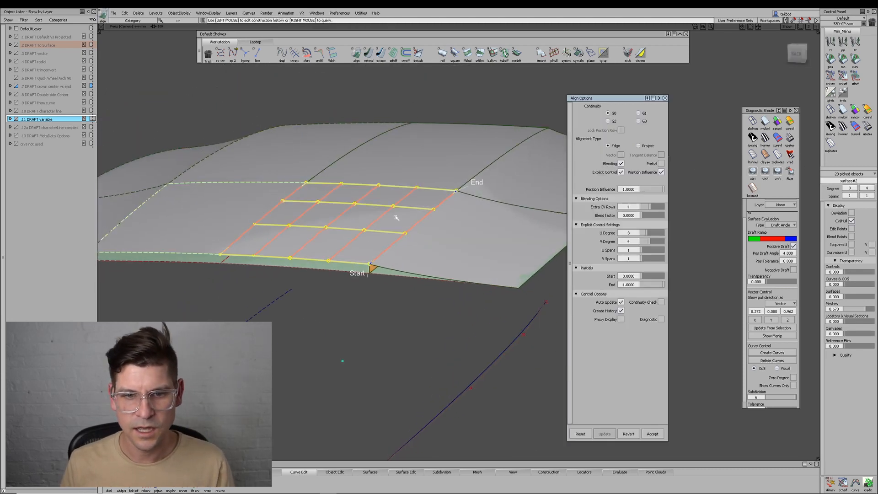
alt+shift+drag(401, 244, 343, 277)
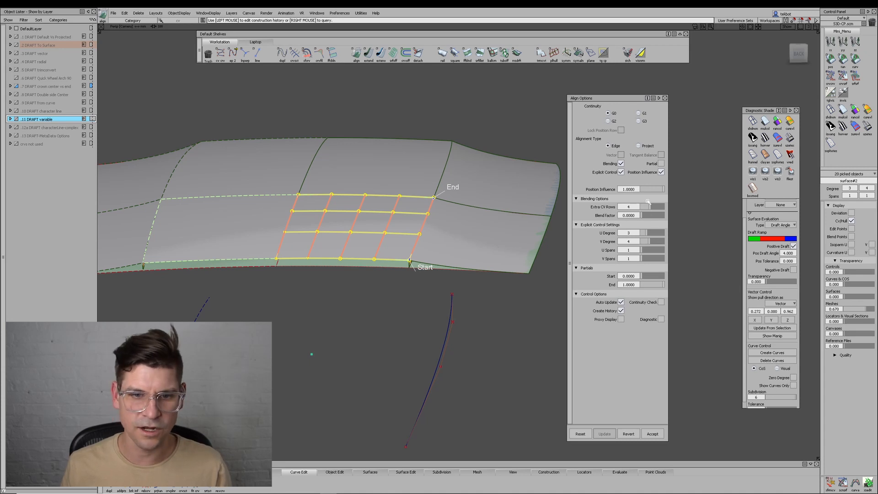
click(621, 163)
alt+shift+right_drag(421, 233, 455, 256)
alt+shift+drag(455, 257, 563, 179)
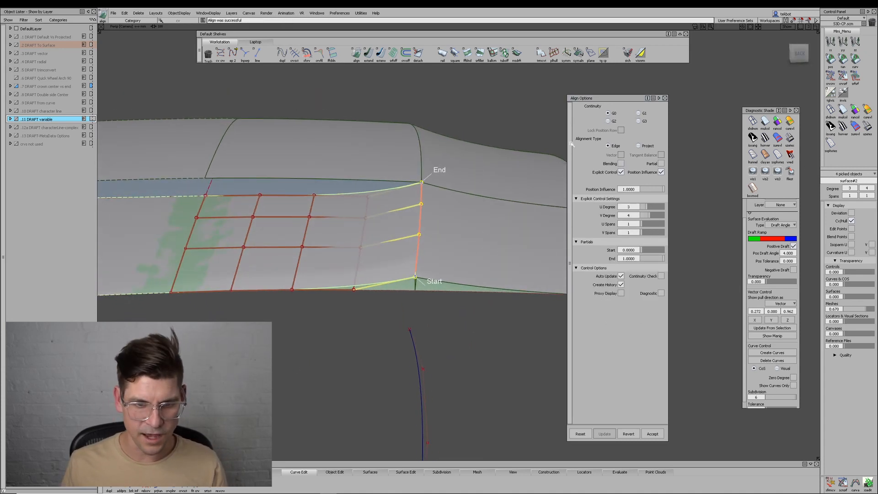
Turn Blending back on for the aligned surface with 4 extra CV rows and a blend factor of 0
click(621, 164)
mouse_move(650, 207)
mouse_down()
mouse_move(638, 208)
mouse_move(652, 207)
mouse_up()
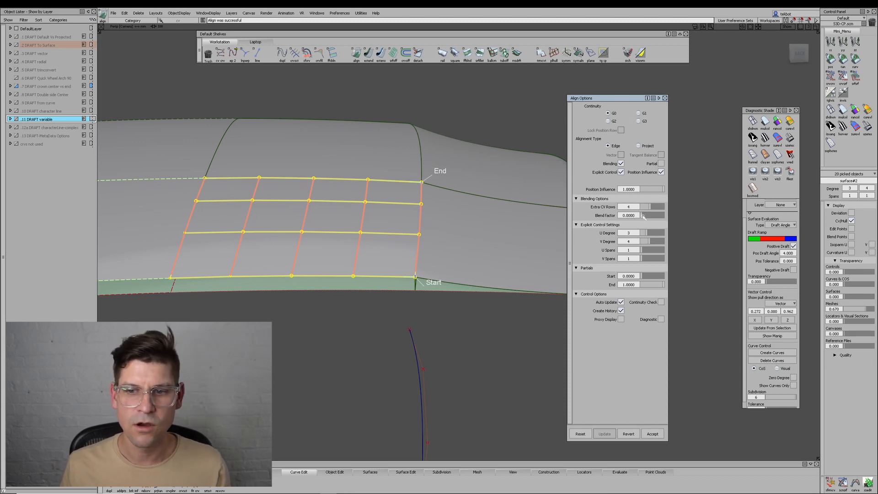
drag(643, 216, 514, 223)
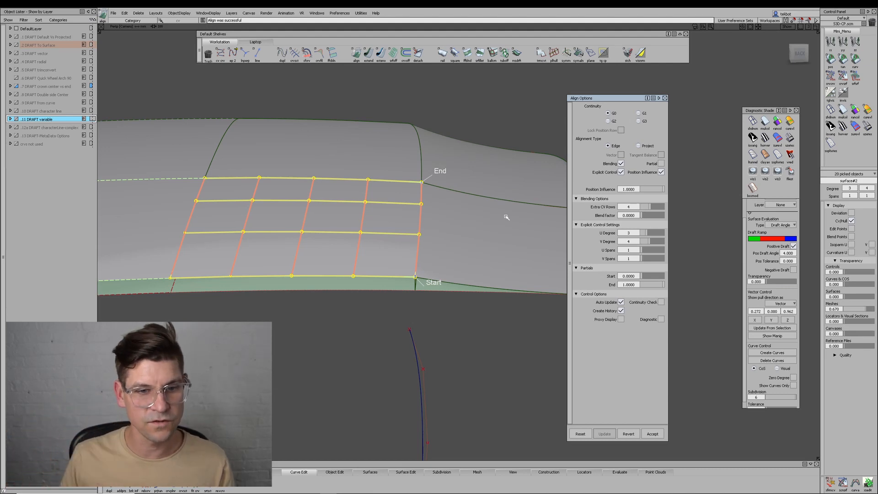
alt+shift+drag(500, 199, 347, 277)
click(339, 254)
click(347, 277)
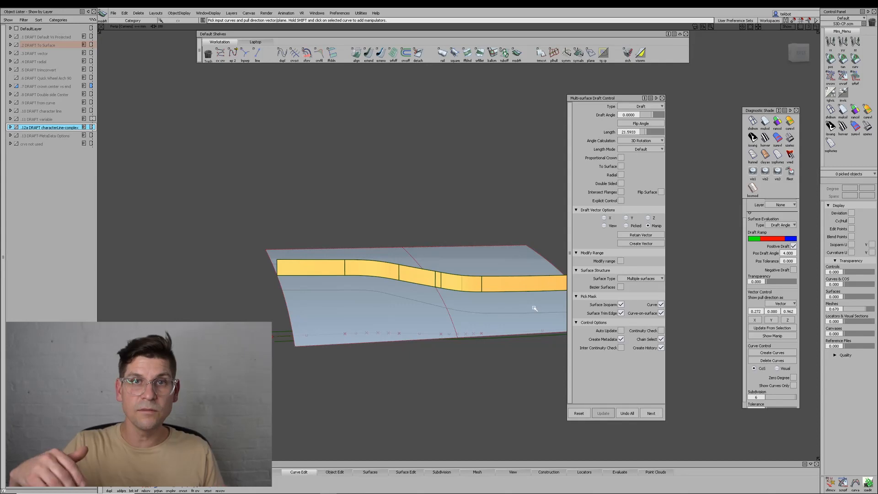
Edit the orange draft in the complex character line example, move its manipulators to both ends and reduce one end's length to about 3.2
alt+shift+drag(532, 306, 487, 373)
alt+shift+right_drag(426, 367, 441, 332)
alt+shift+drag(441, 332, 421, 398)
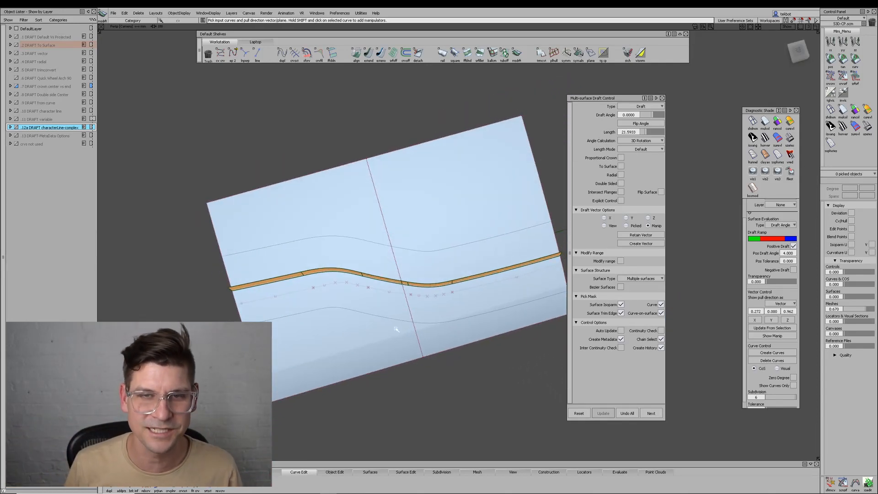
alt+shift+drag(396, 329, 312, 259)
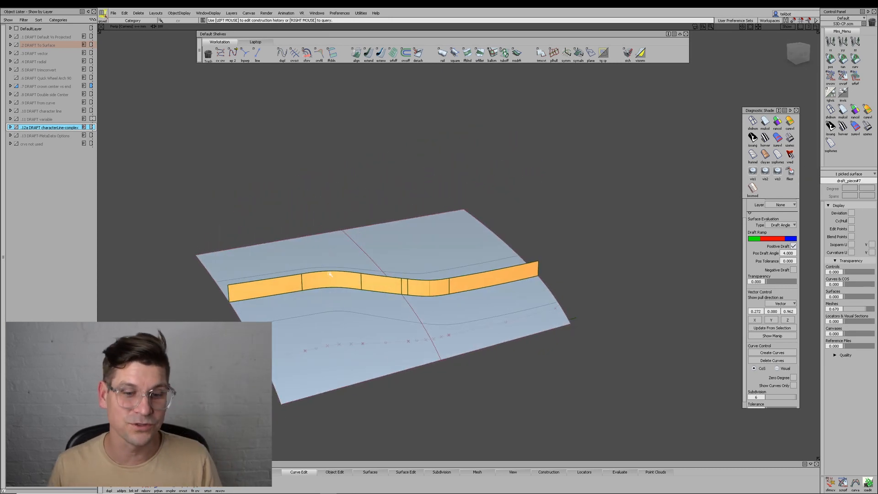
click(330, 280)
alt+shift+drag(396, 302, 209, 250)
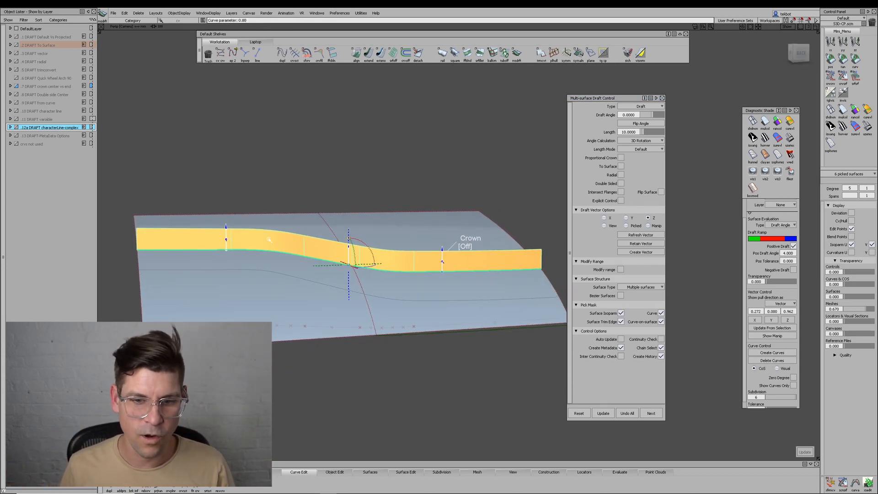
drag(227, 249, 78, 251)
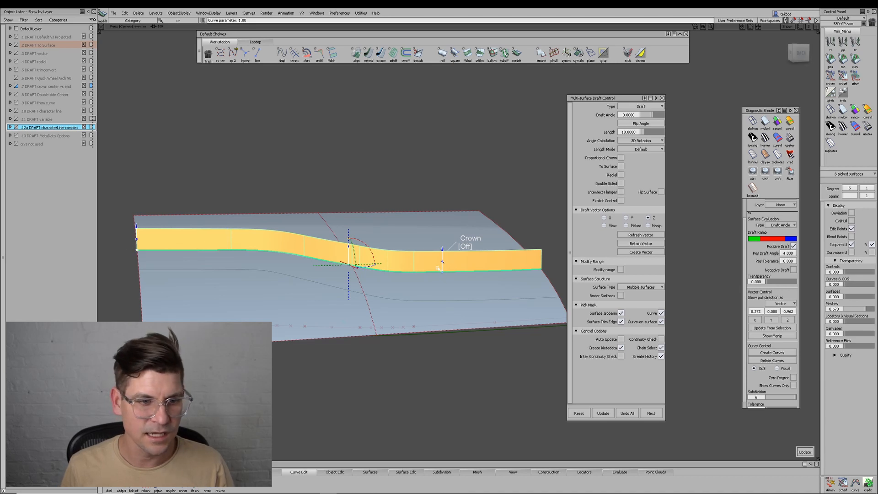
drag(442, 273, 543, 266)
alt+shift+drag(449, 349, 408, 303)
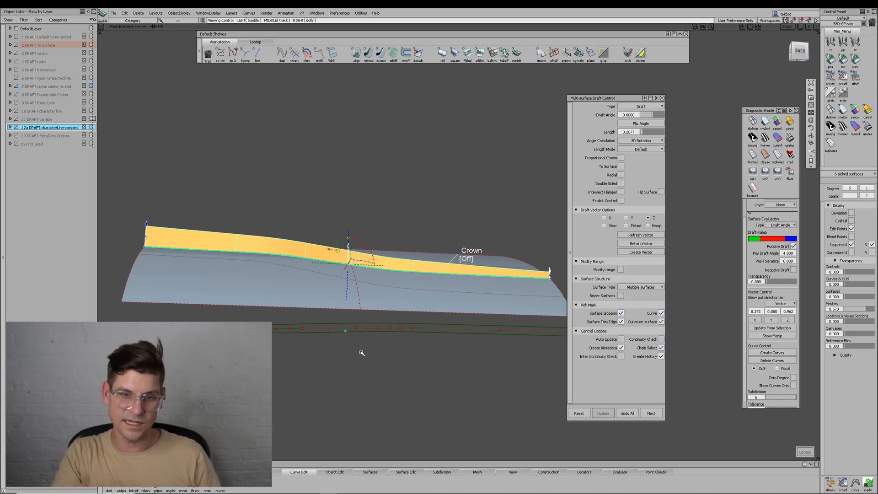
Move both end manipulators inward along the draft curve, placing the one on the taller side at curve parameter 0.70
alt+shift+drag(359, 353, 353, 370)
click(551, 274)
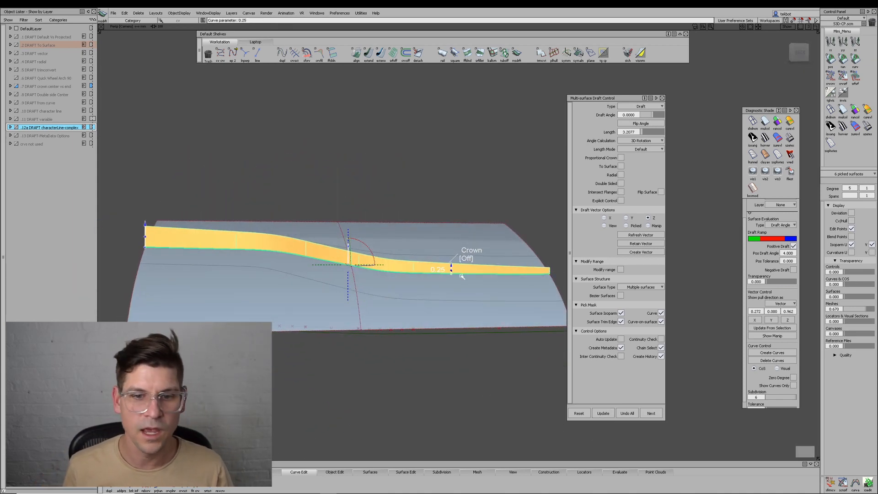
drag(435, 277, 434, 276)
click(145, 250)
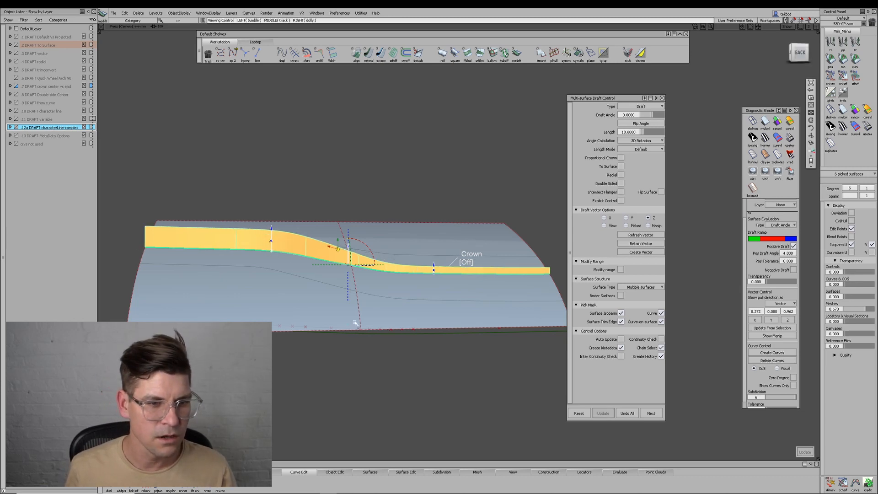
alt+shift+drag(354, 319, 346, 286)
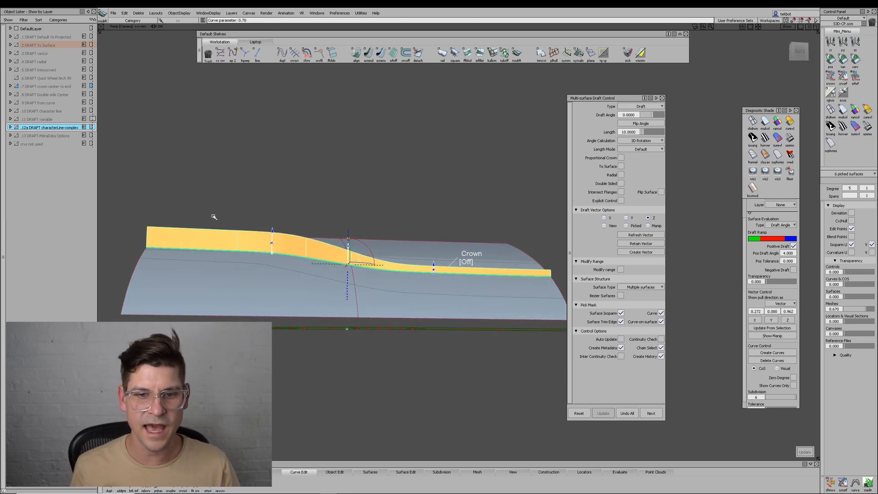
alt+shift+drag(505, 233, 469, 272)
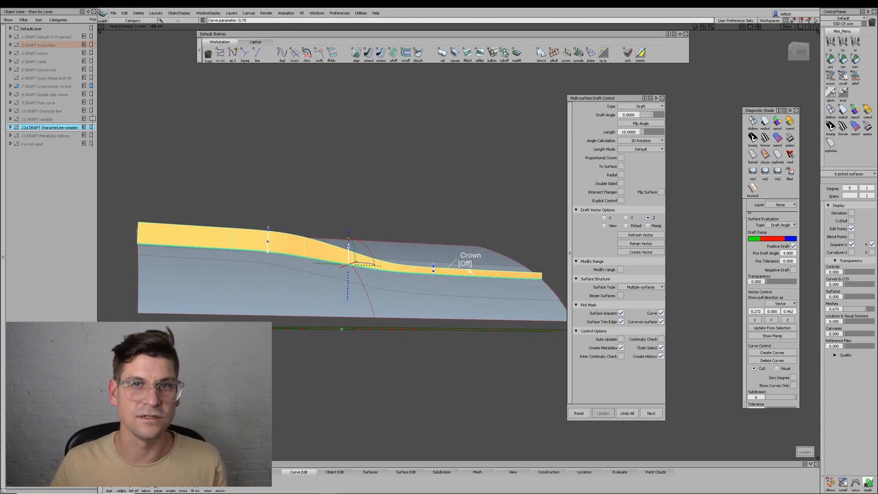
alt+shift+drag(447, 337, 471, 293)
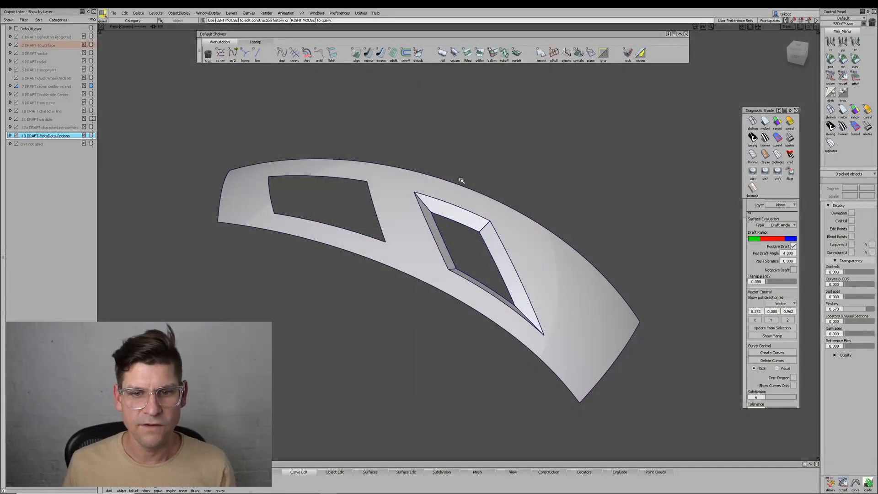
Query the upper flange of the finished opening in the metadata example, pick it and start Multi-surface Draft with its stored options
mouse_move(457, 212)
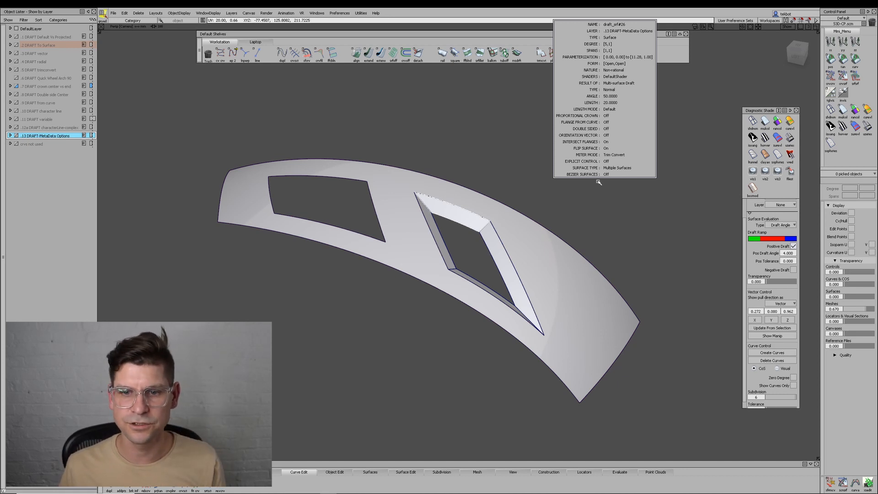
right_drag(599, 182, 594, 196)
click(465, 214)
alt+shift+drag(436, 291, 462, 274)
click(541, 55)
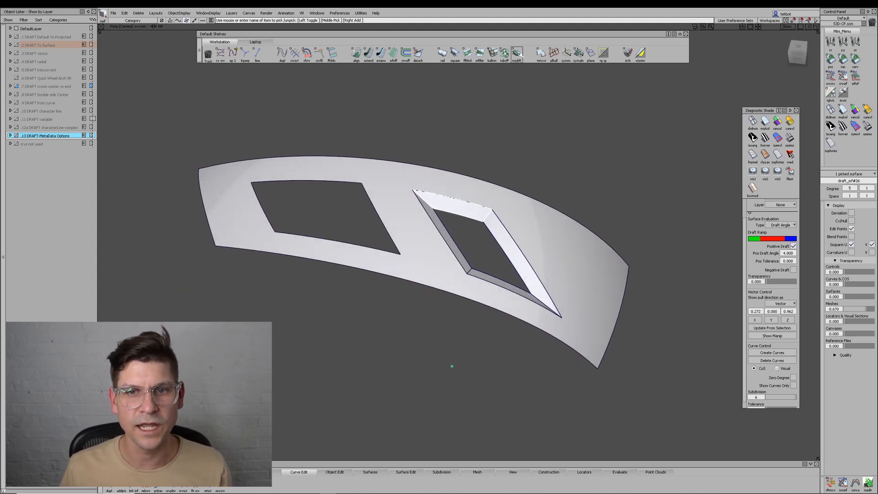
click(518, 54)
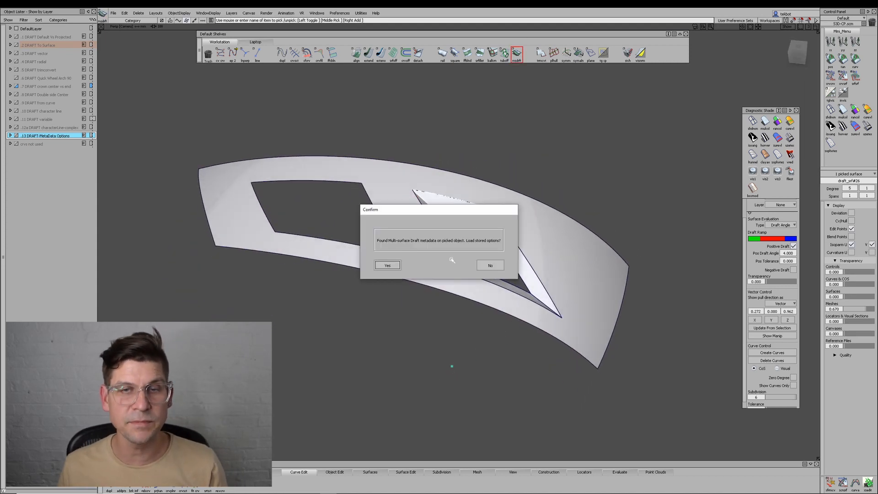
click(388, 265)
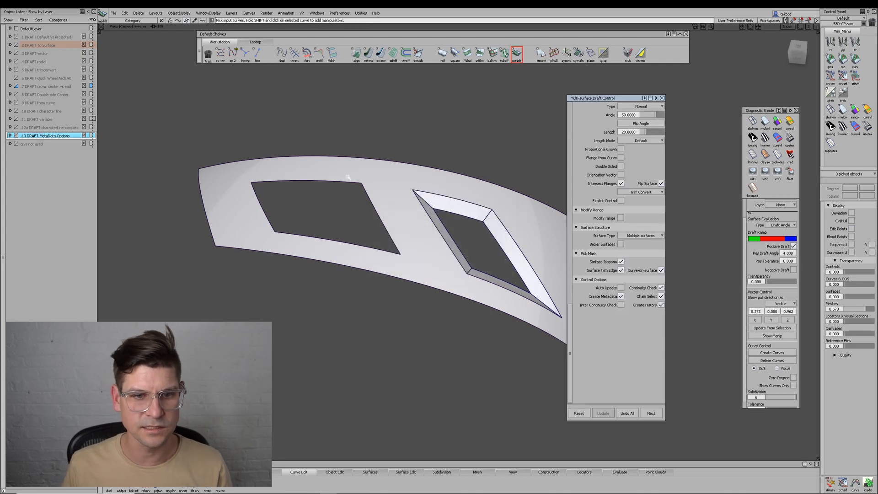
Build intersecting flanges on all four edges of the empty opening using the loaded options, angle 50 and length 20
click(364, 187)
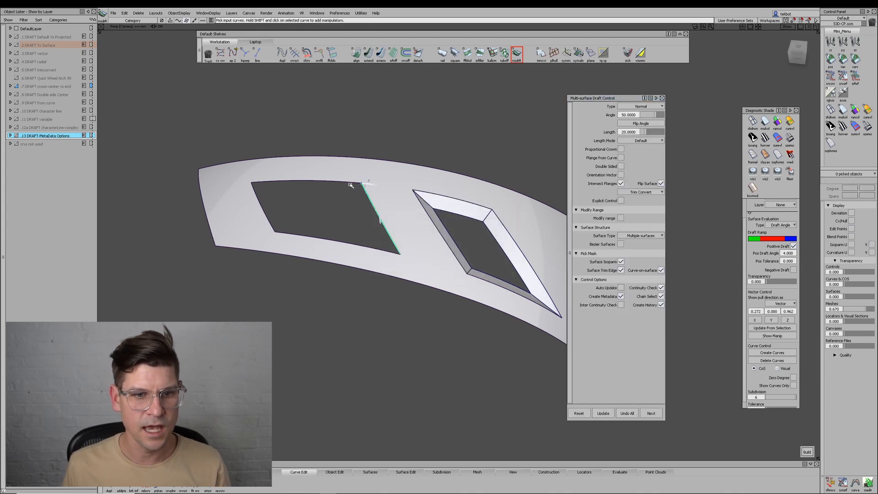
click(263, 213)
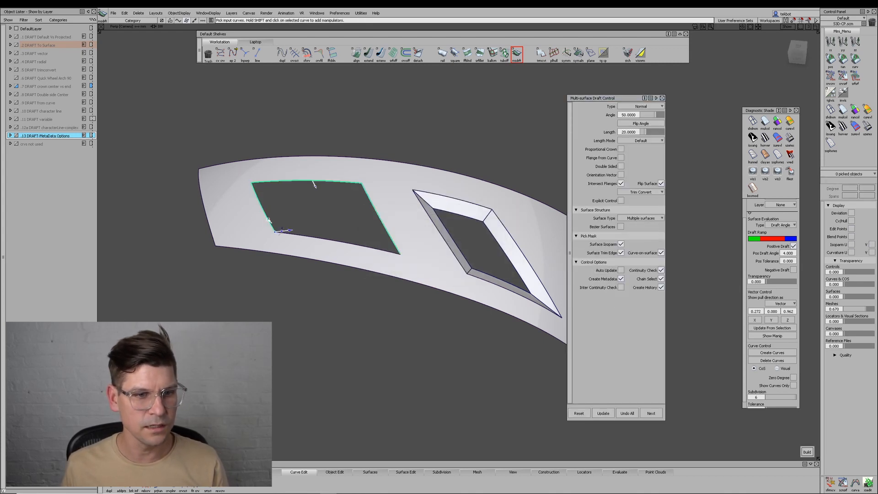
click(311, 237)
key(space)
alt+shift+drag(451, 366, 425, 370)
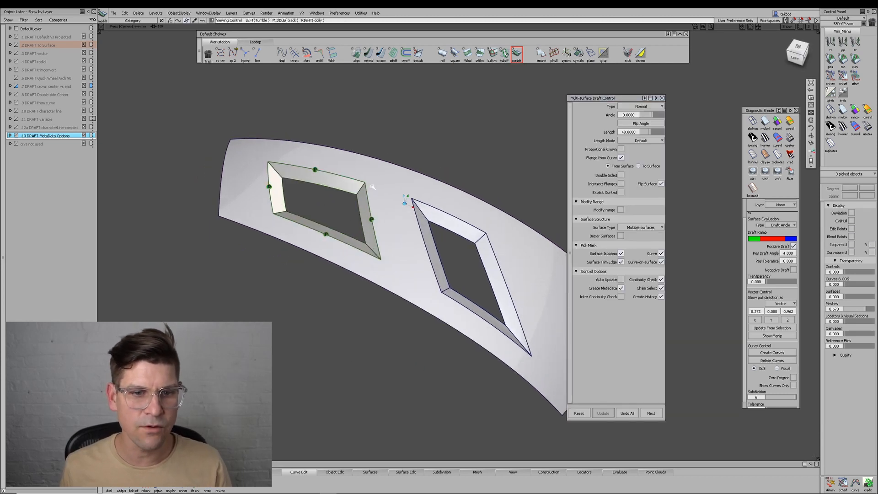
alt+shift+drag(356, 199, 340, 204)
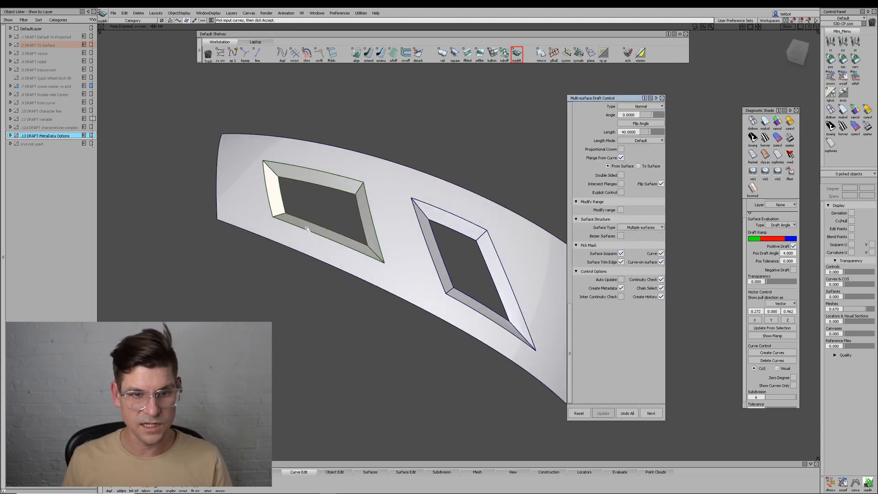